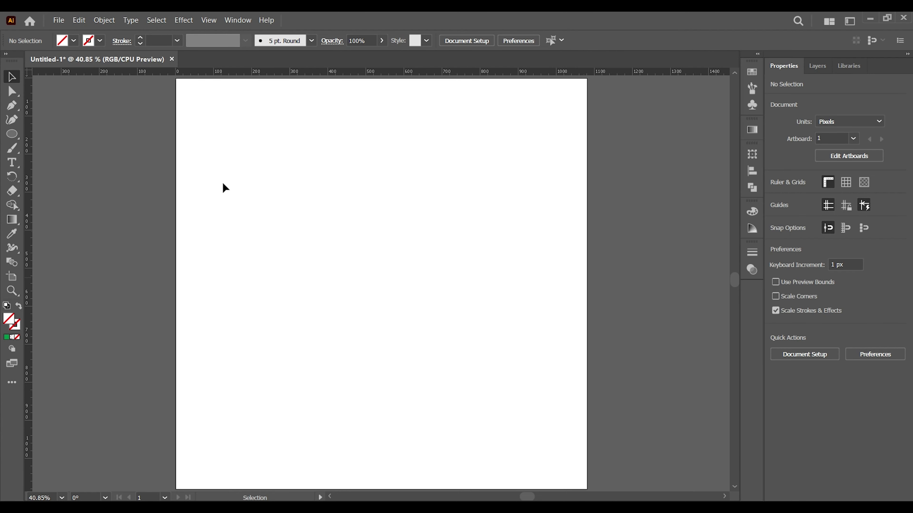
- Set the fill to the green swatch and choose the Rectangle Tool
left_click(75, 41)
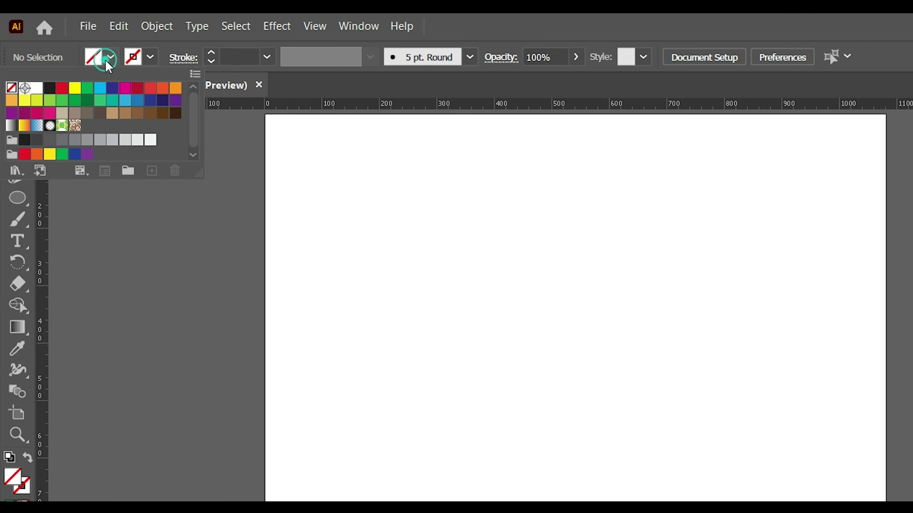
left_click(74, 102)
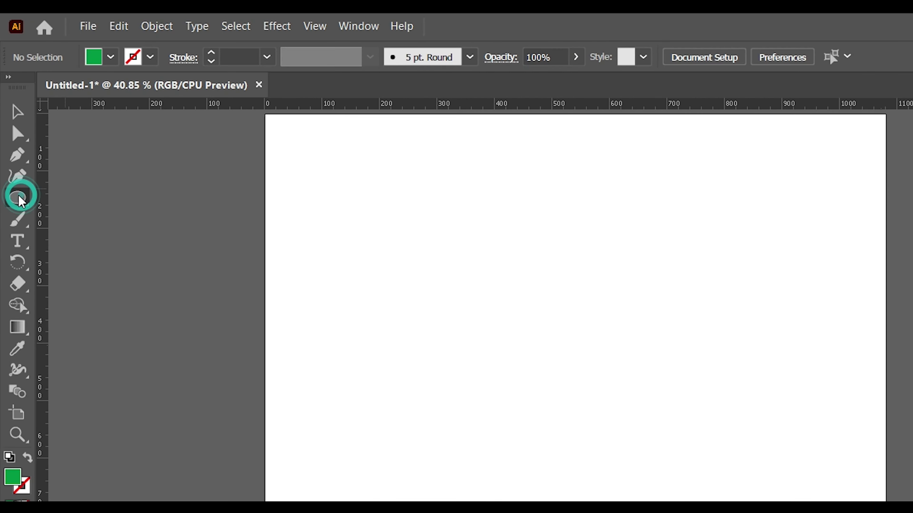
left_click(12, 135)
left_click(43, 131)
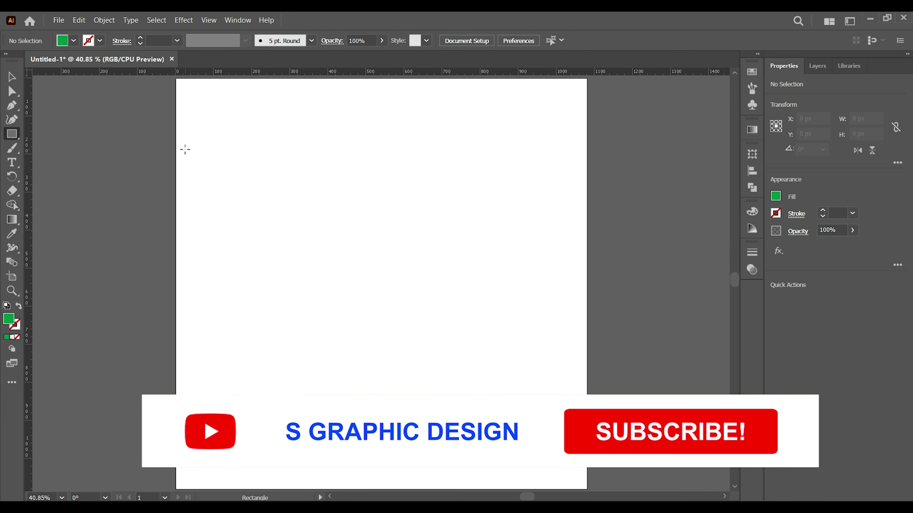
- Draw a large green 1020 × 773.75 px rectangle centred on the artboard
mouse_move(185, 149)
left_mouse_down()
mouse_move(569, 414)
mouse_move(574, 445)
left_mouse_up()
left_click(11, 77)
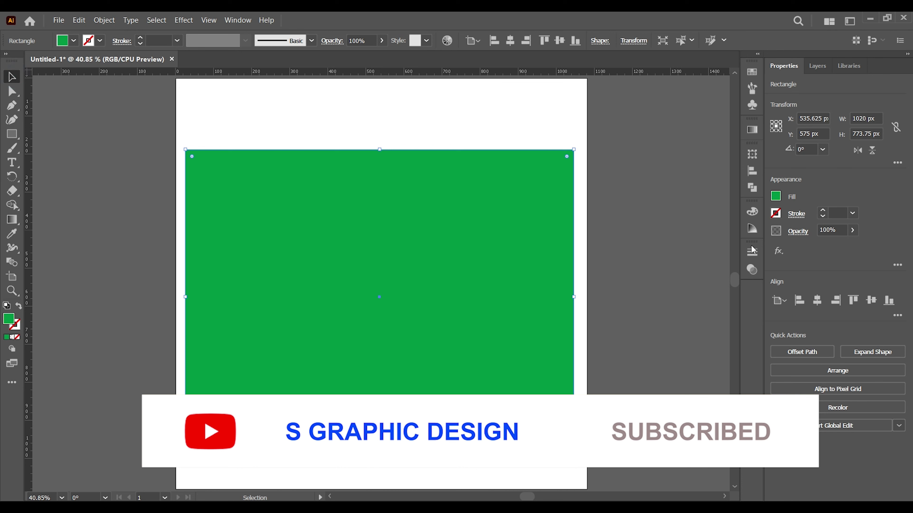
left_click(817, 300)
left_click(871, 301)
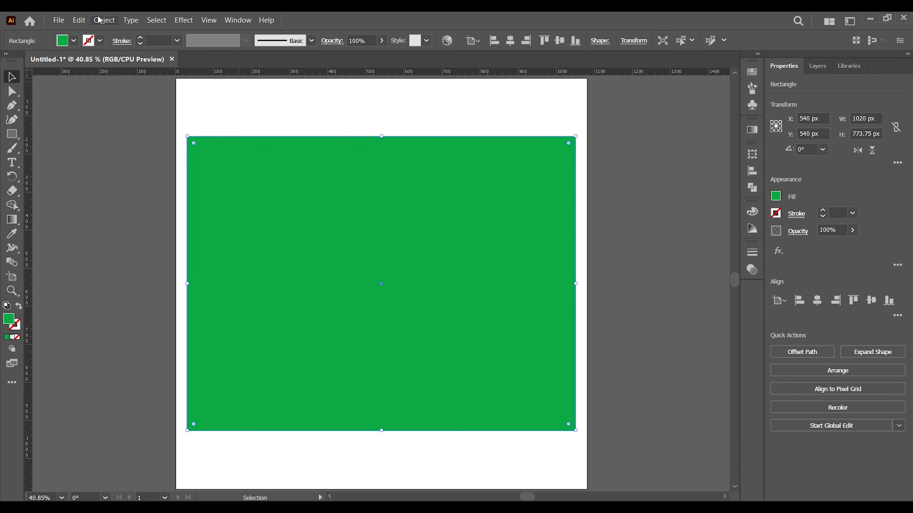
- Lock the rectangle with Object > Lock > Selection and switch to the Ellipse Tool
left_click(99, 20)
left_click(262, 105)
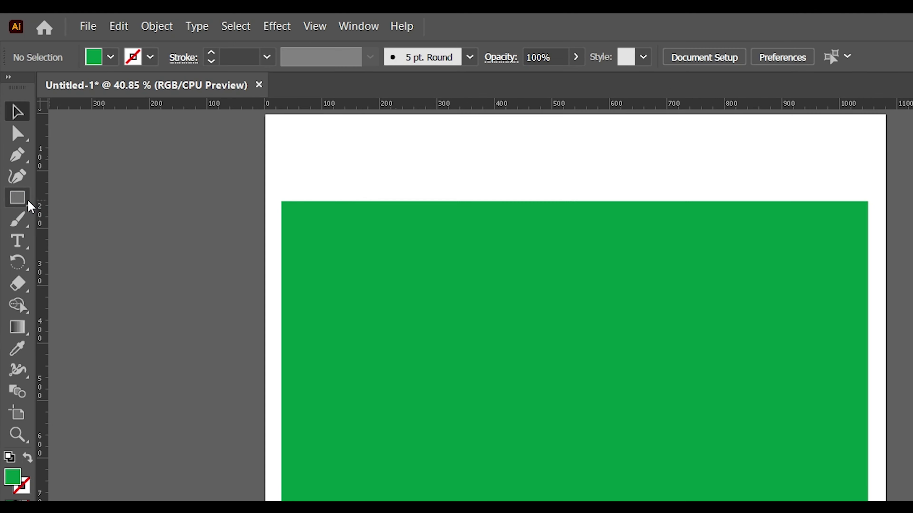
left_click(11, 133)
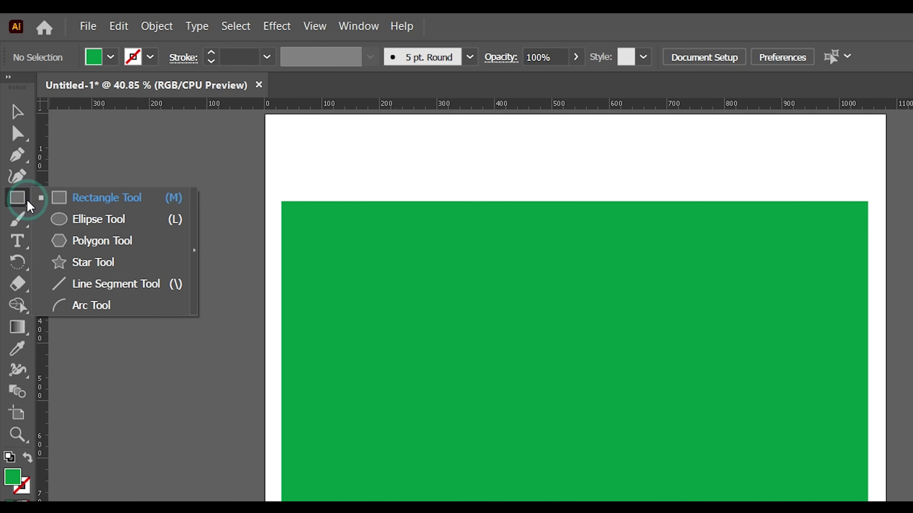
left_click(39, 148)
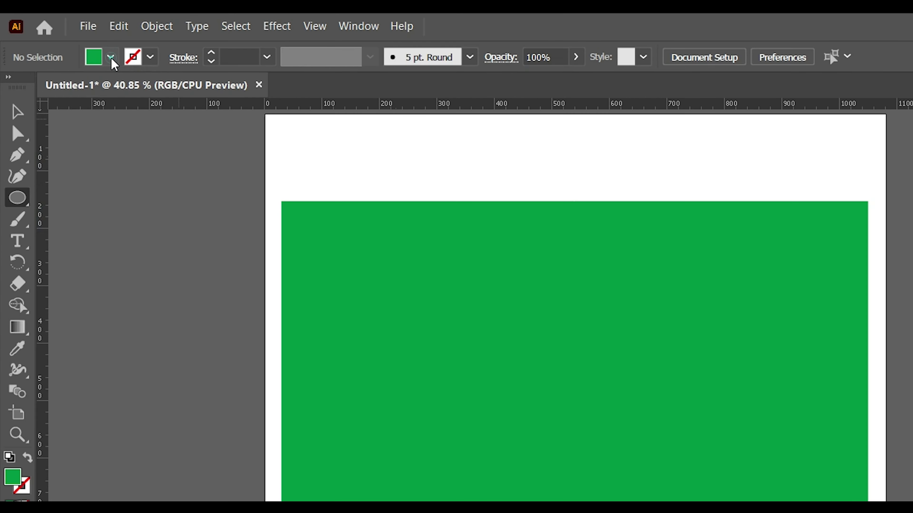
- Draw a white 157.5 px circle on the green rectangle
left_click(111, 56)
left_click(37, 88)
left_click_drag(251, 226, 279, 258)
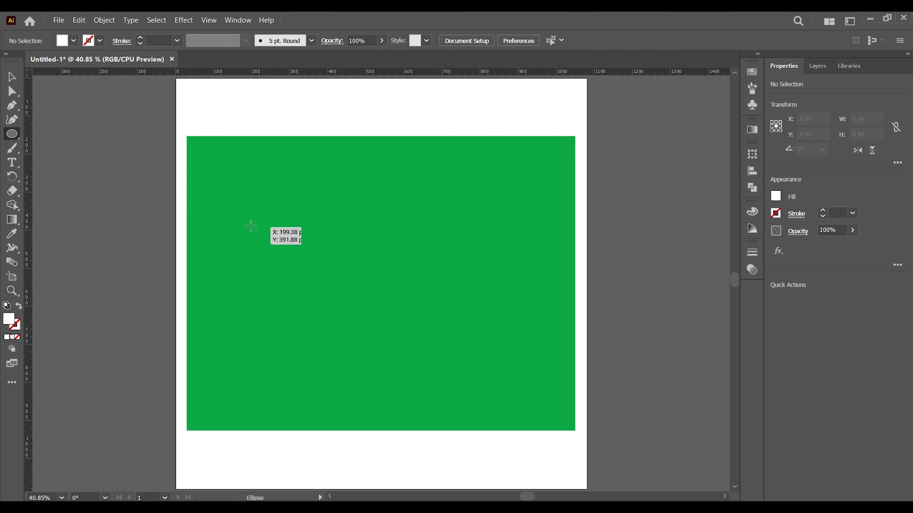
- Alt-drag a copy of the circle 195 px to the right, then reselect the left circle
left_click(12, 76)
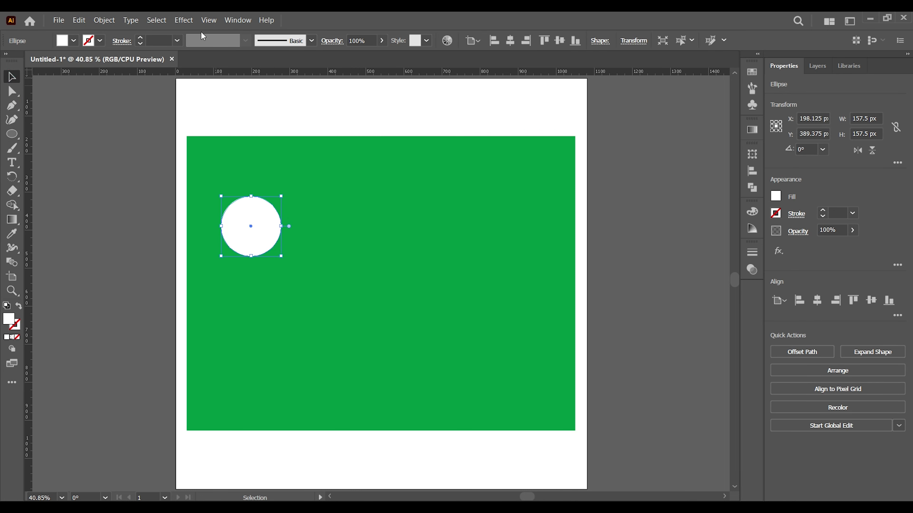
left_click_drag(250, 226, 330, 230)
left_click(252, 235)
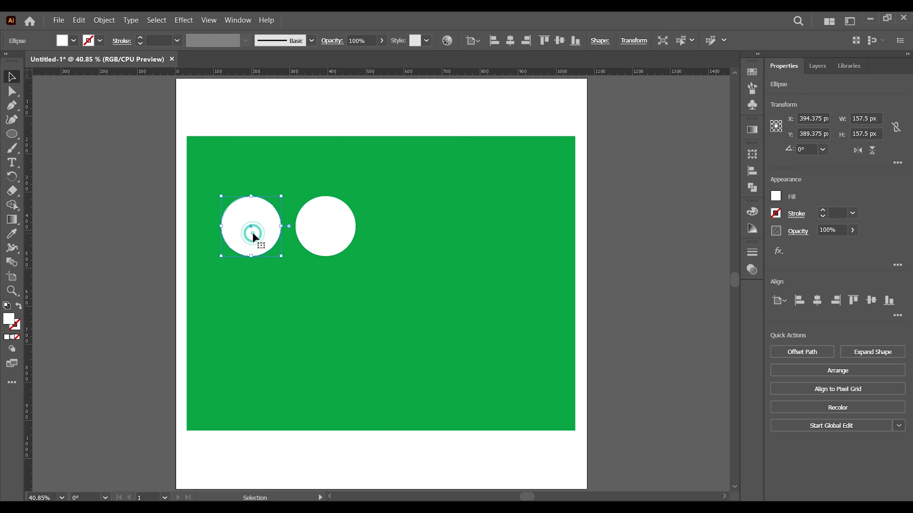
left_click(150, 21)
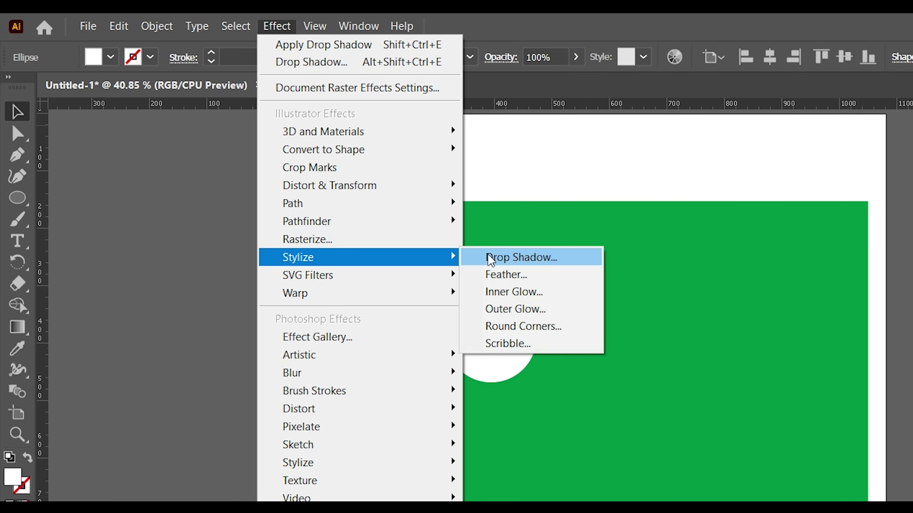
- Give the left circle a Multiply drop shadow: 75% opacity, X 0, Y 7 px, blur 3 px
left_click(493, 257)
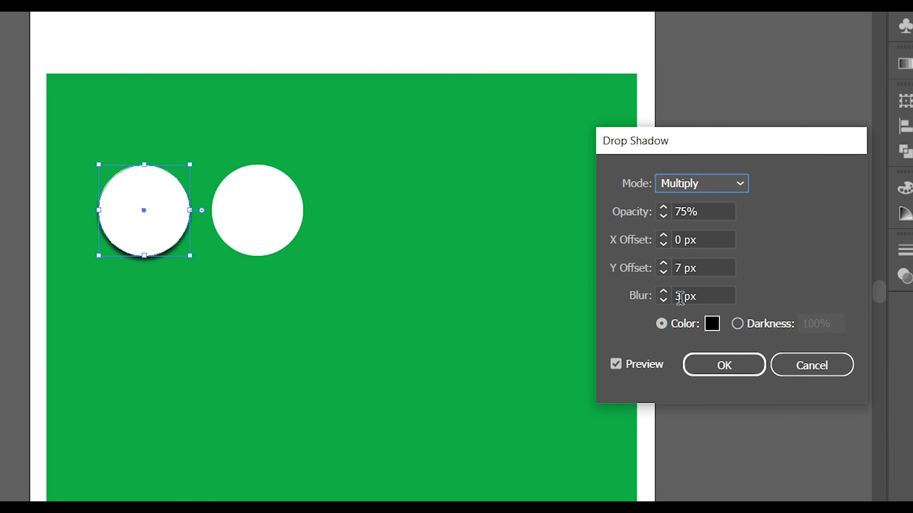
left_click(711, 367)
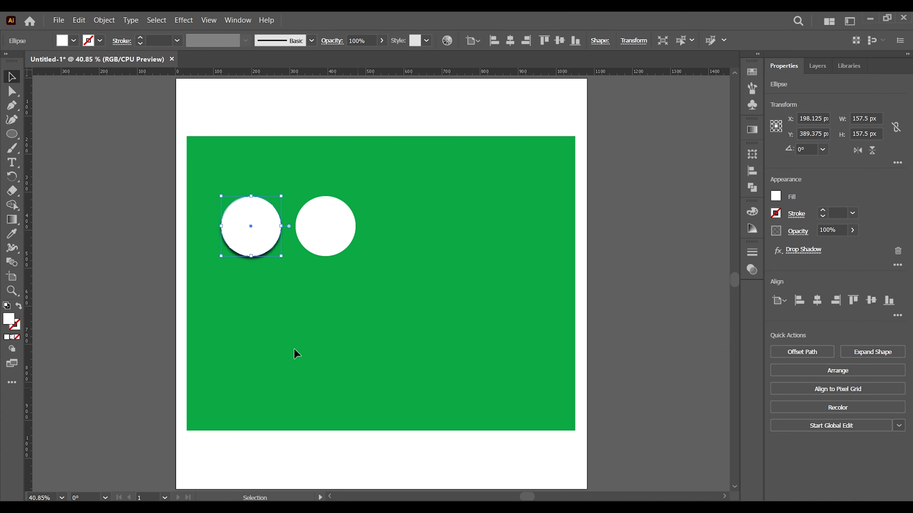
left_click(110, 249)
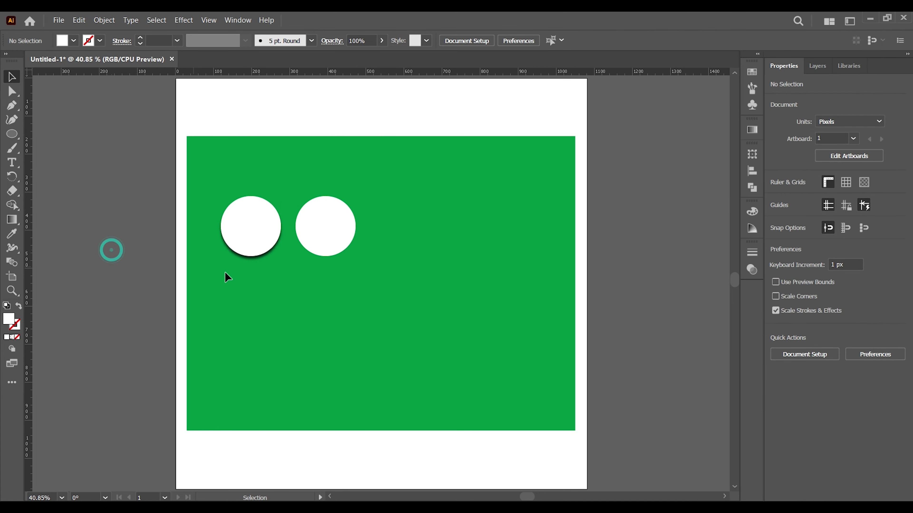
- Set the left circle's Transparency blending mode to Multiply, then select the right circle
left_click(246, 222)
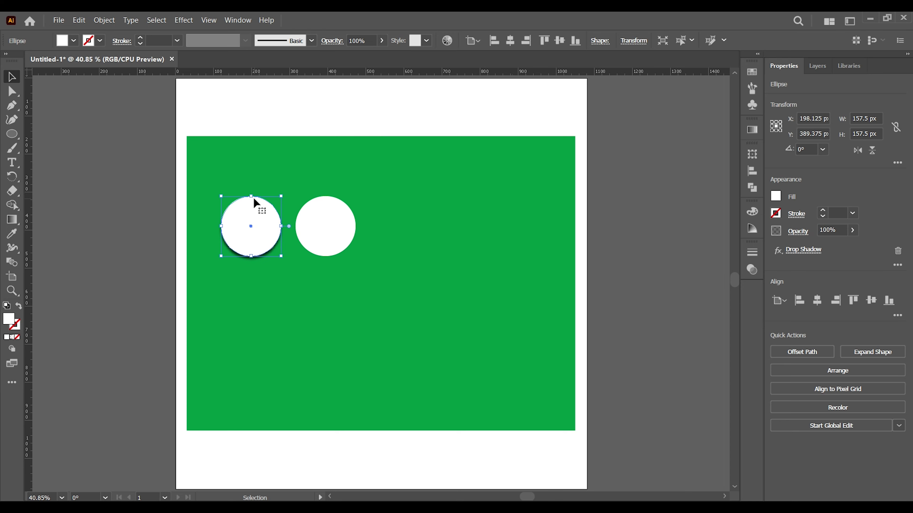
left_click(238, 20)
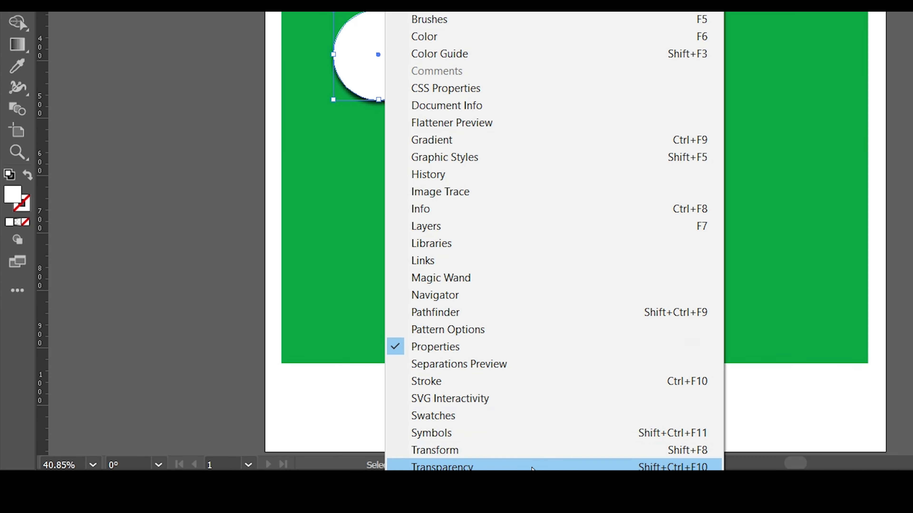
left_click(531, 467)
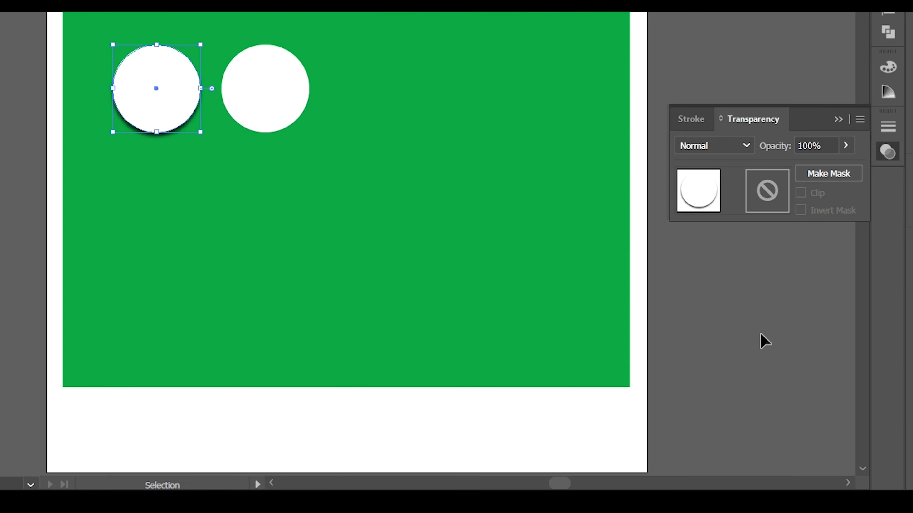
left_click(739, 148)
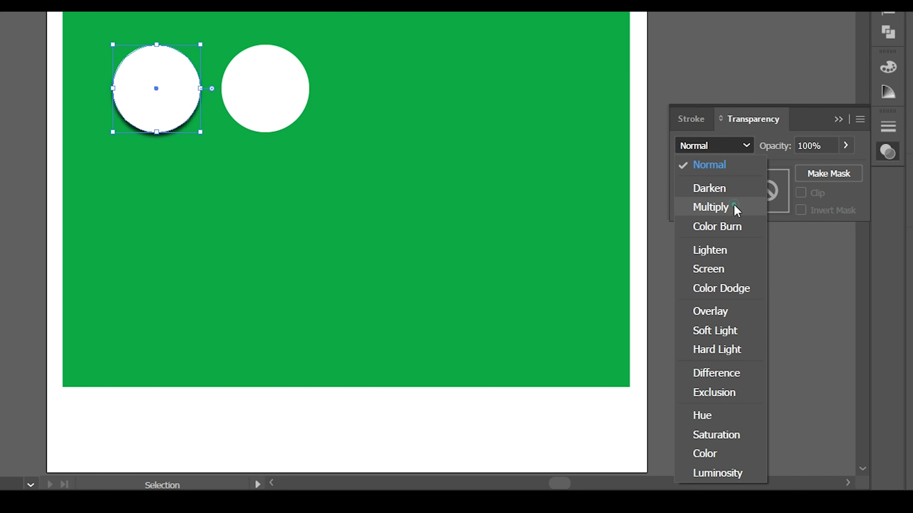
left_click(736, 207)
left_click(397, 248)
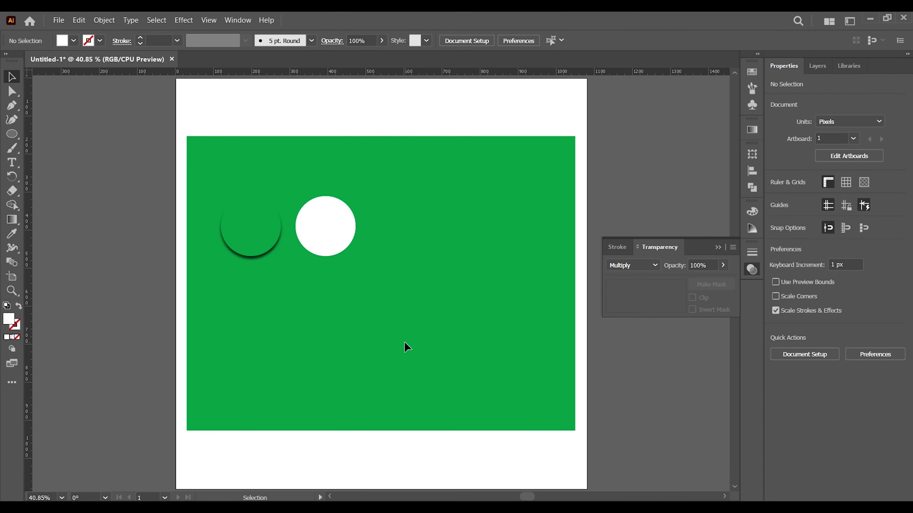
left_click(347, 229)
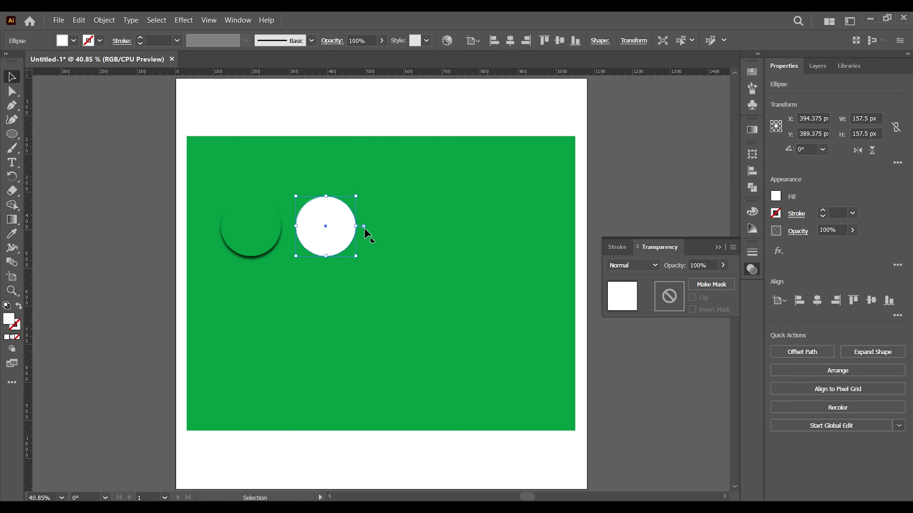
left_click(12, 219)
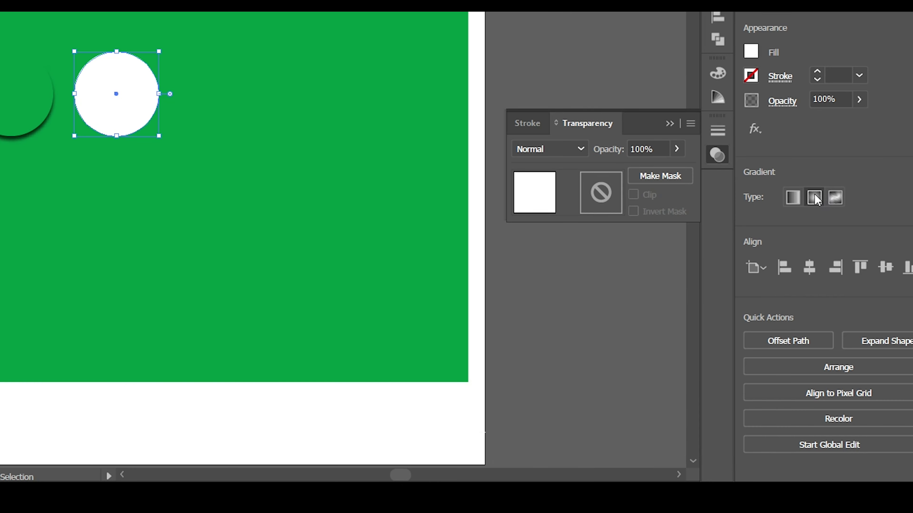
- Apply a linear gradient to the right circle with a fully opaque left stop
left_click(821, 300)
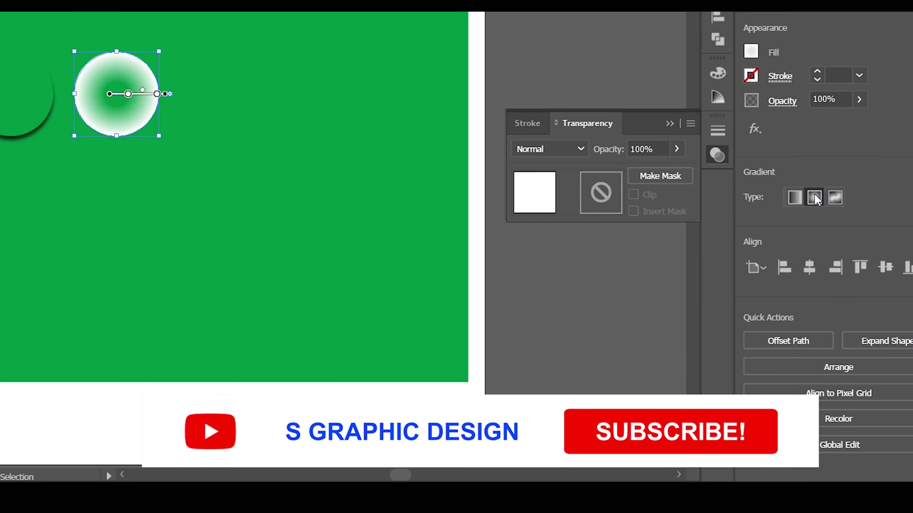
left_click(800, 194)
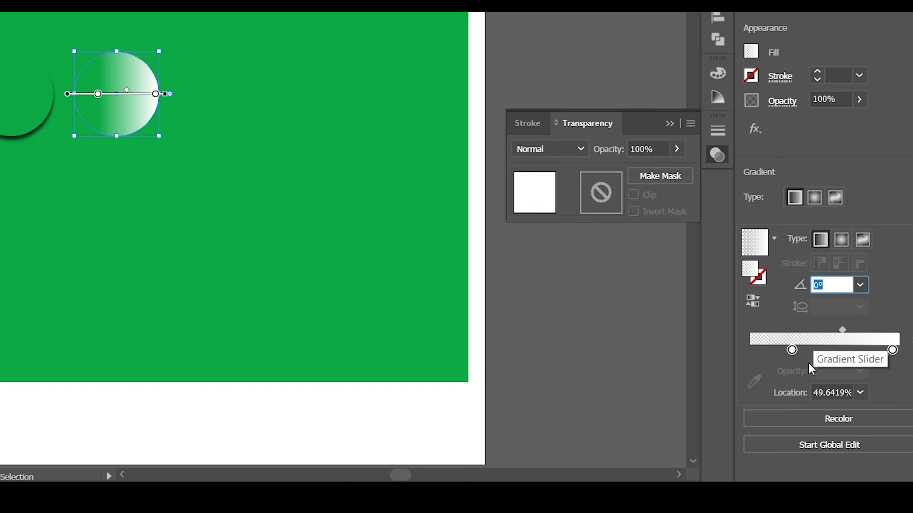
left_click(792, 350)
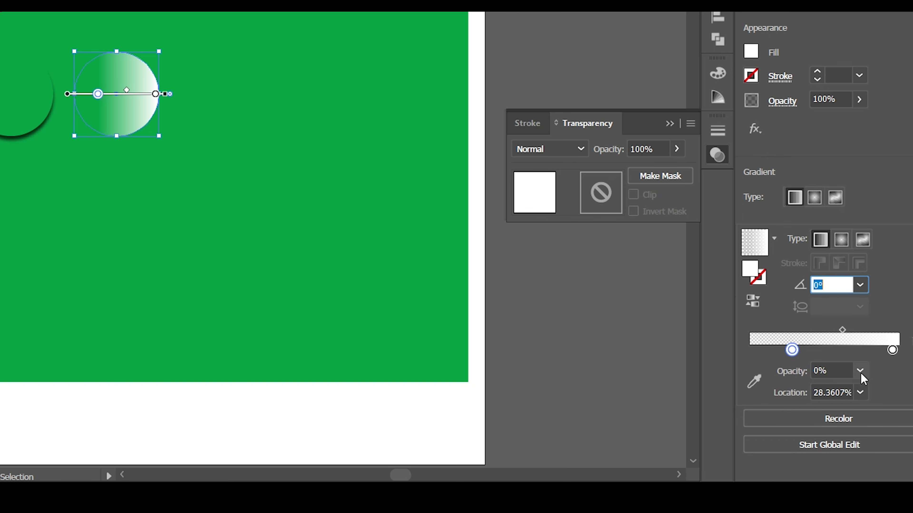
left_click(860, 370)
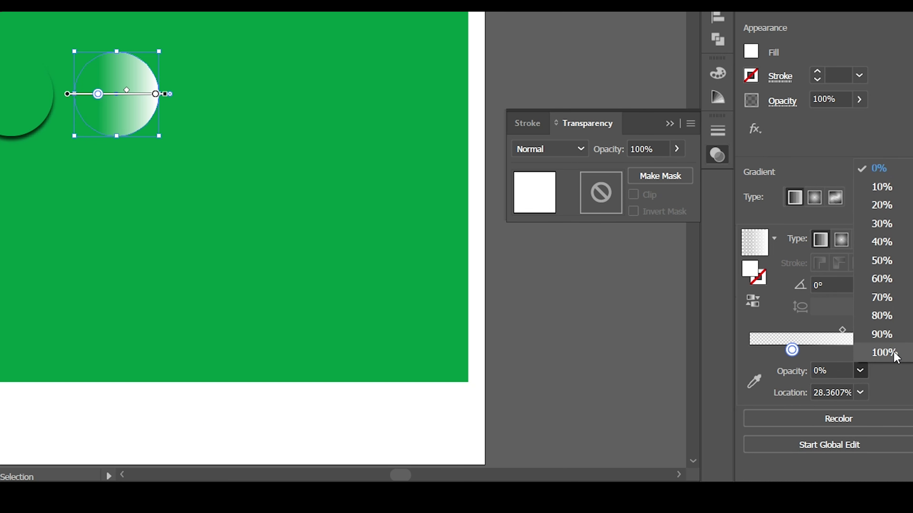
left_click(884, 352)
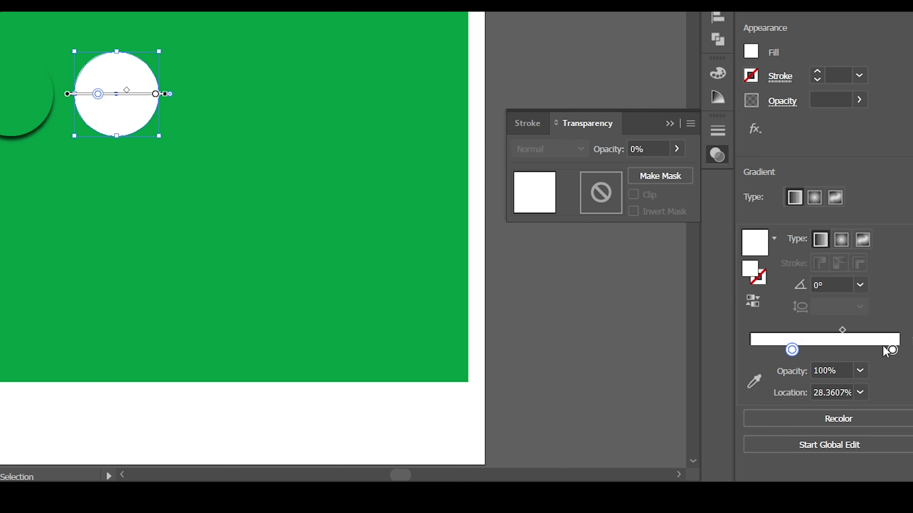
- Switch the gradient to the White, Black preset and set its angle to 90°
left_click(774, 240)
left_click(710, 263)
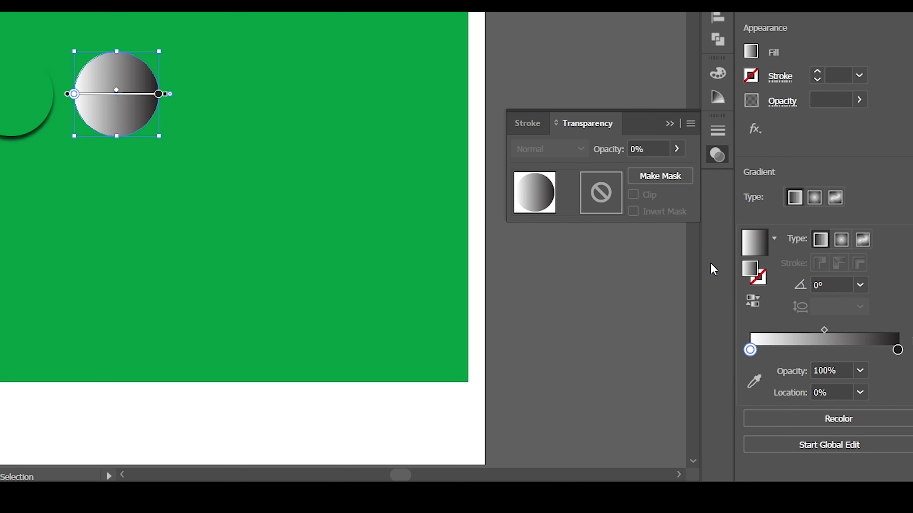
left_click(838, 286)
type("90")
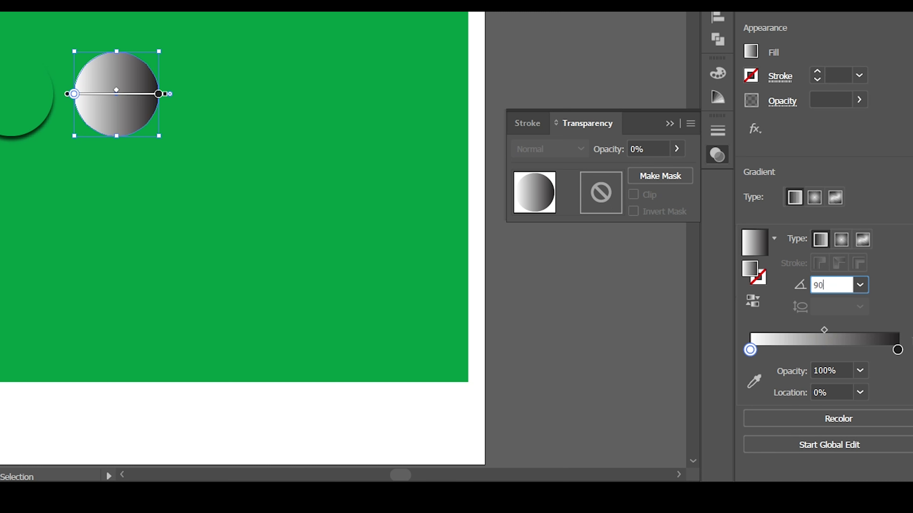
key("Escape")
key("Return")
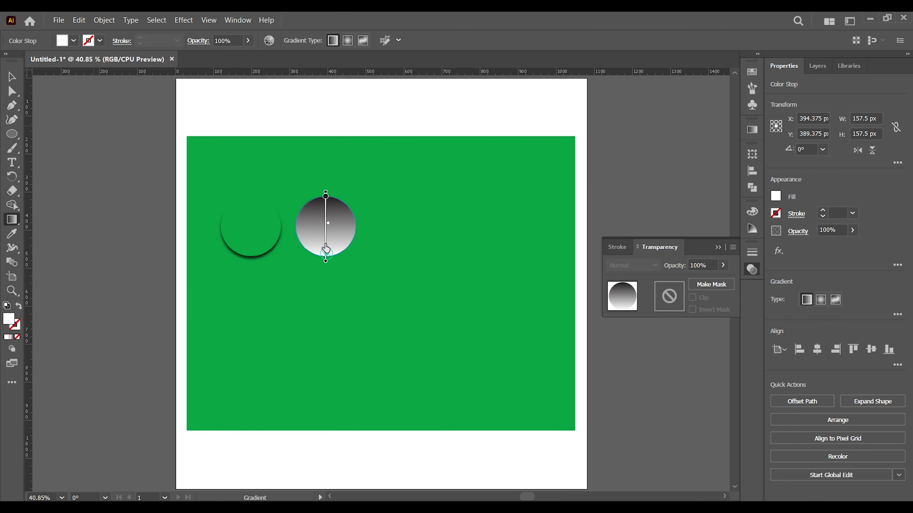
- Drag the gradient's white stop up to the circle's centre and select it in the full options
left_click_drag(325, 250, 326, 197)
left_click(326, 198)
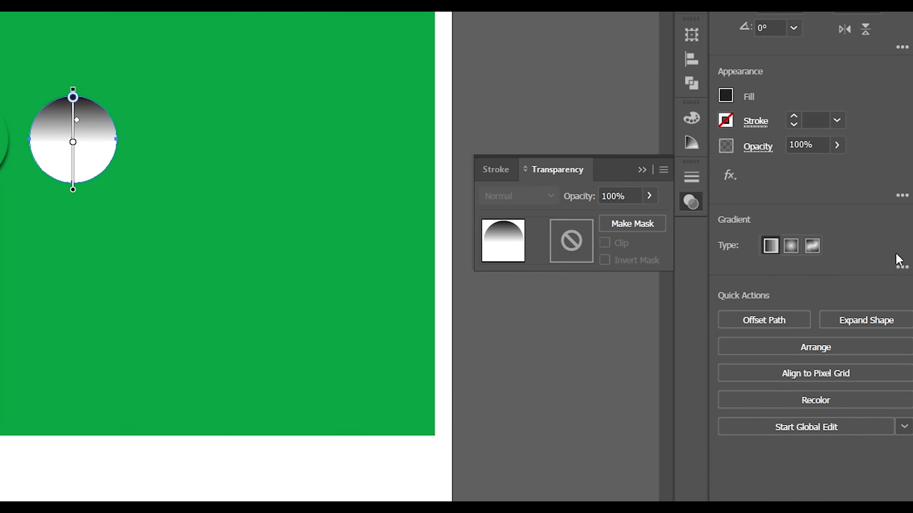
left_click(898, 314)
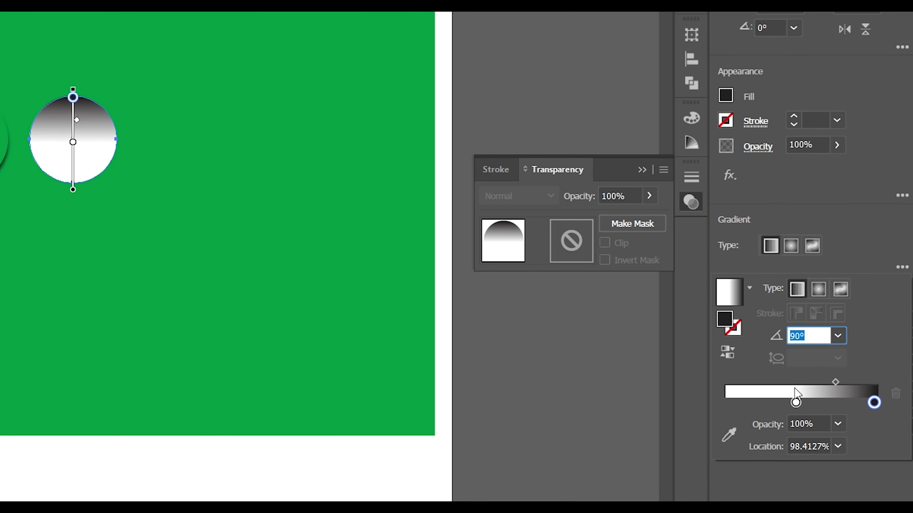
left_click(796, 402)
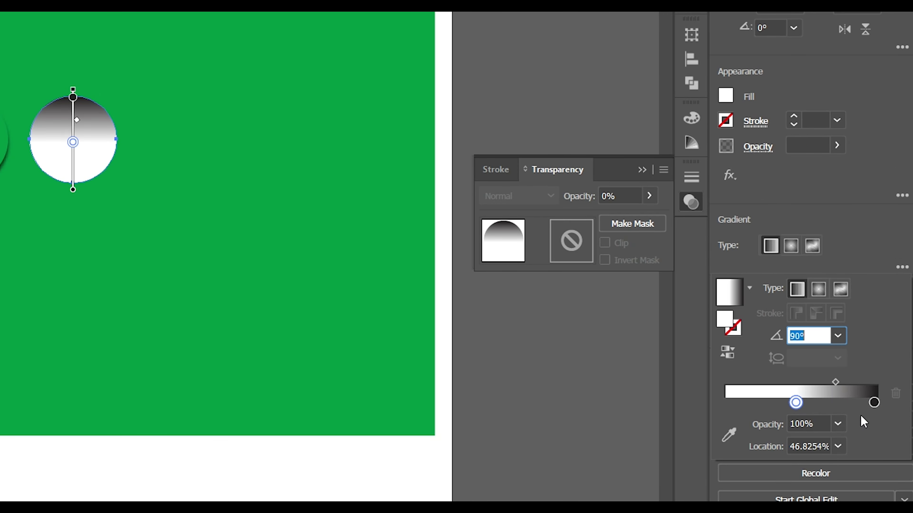
- Set the white stop's opacity to 0% and nudge it slightly lower
left_click(839, 425)
left_click(858, 215)
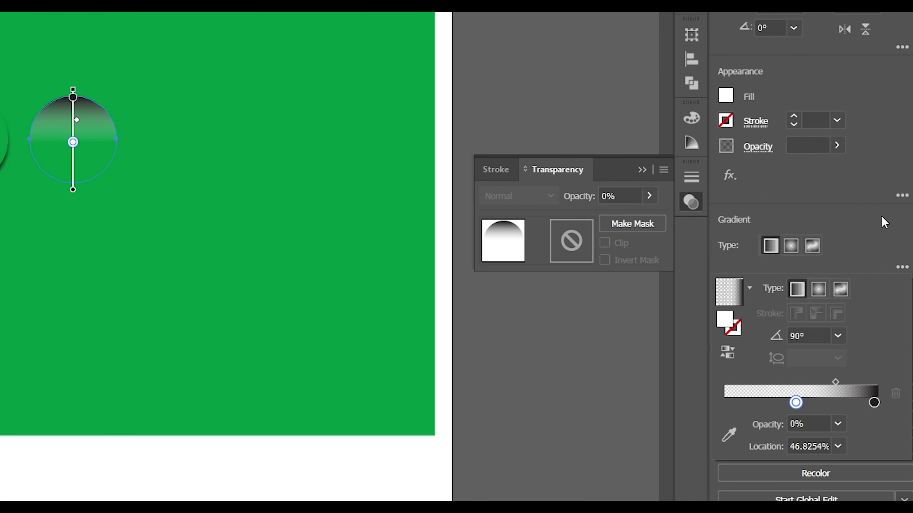
left_click_drag(325, 228, 326, 231)
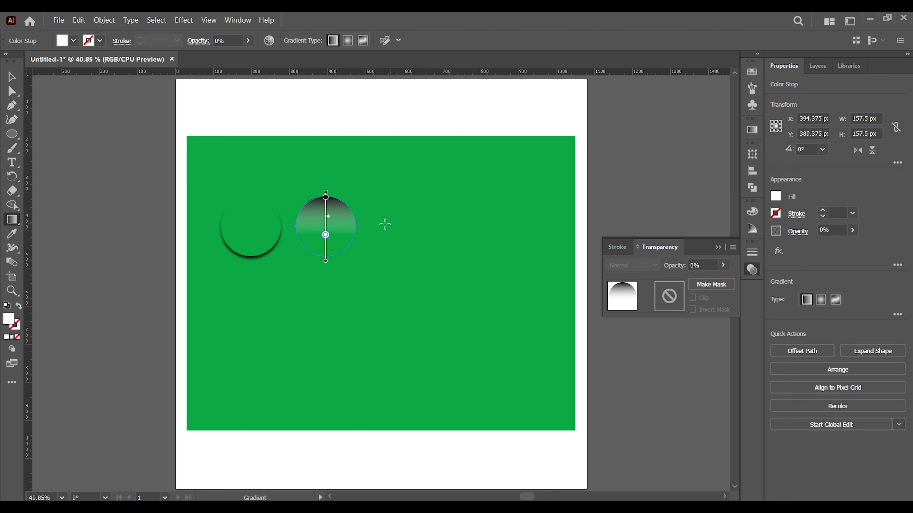
left_click(12, 76)
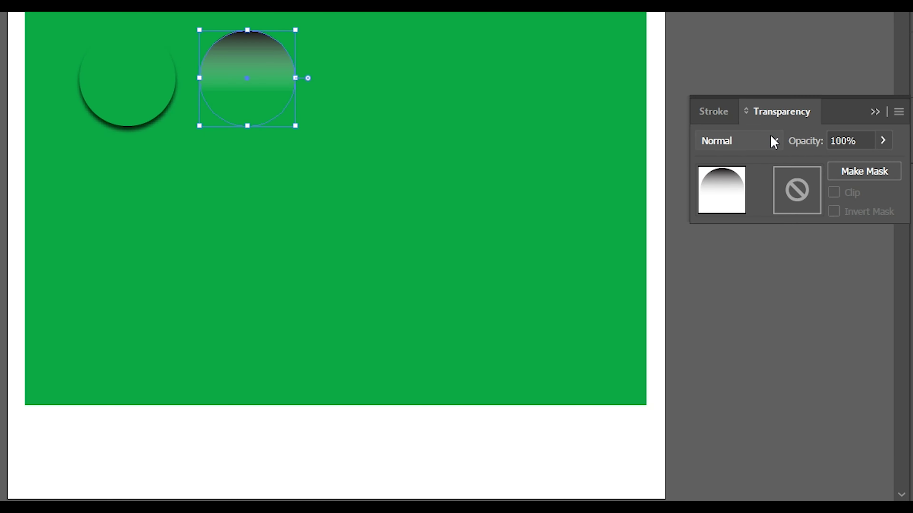
- Set the gradient circle's blending mode to Multiply
left_click(654, 266)
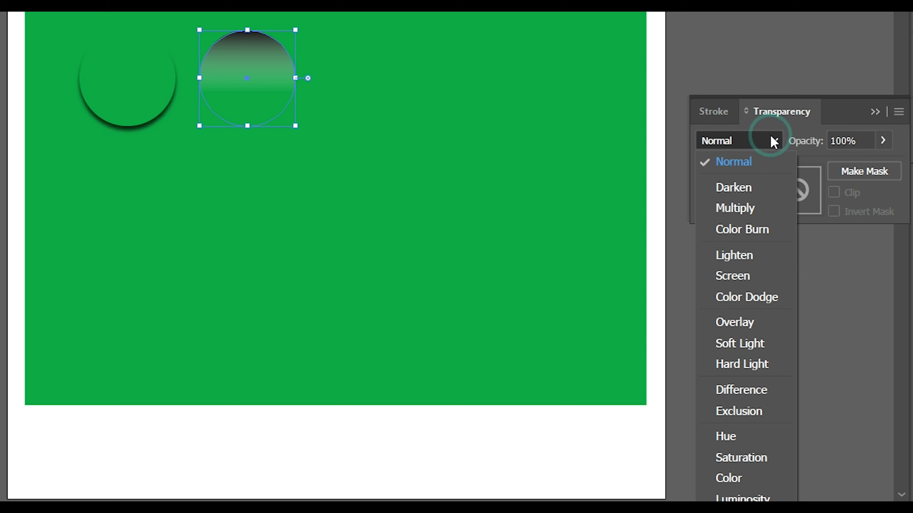
left_click(753, 208)
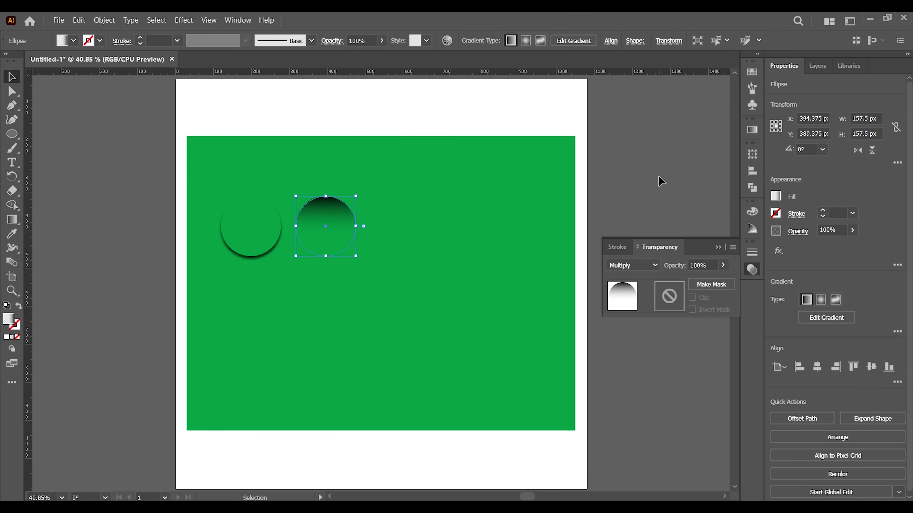
left_click(659, 177)
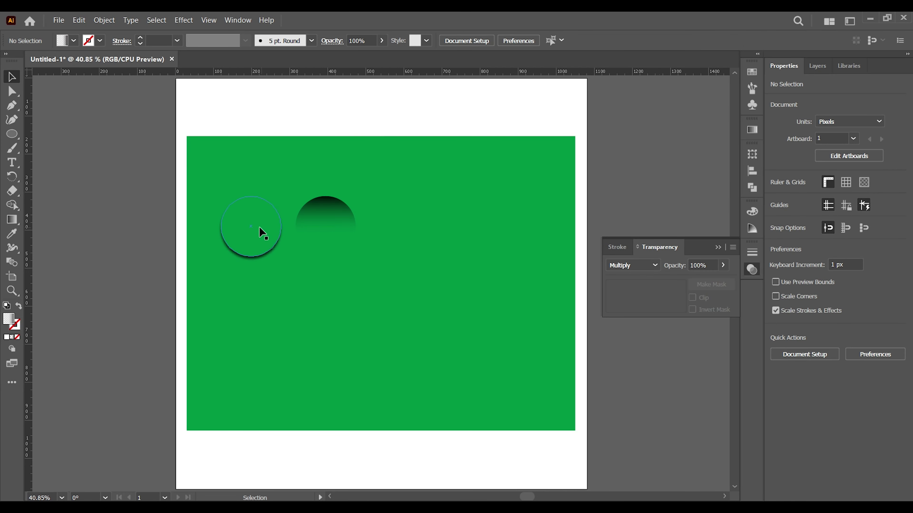
- Move the shadowed green circle exactly beneath the gradient circle
left_click_drag(257, 227, 327, 228)
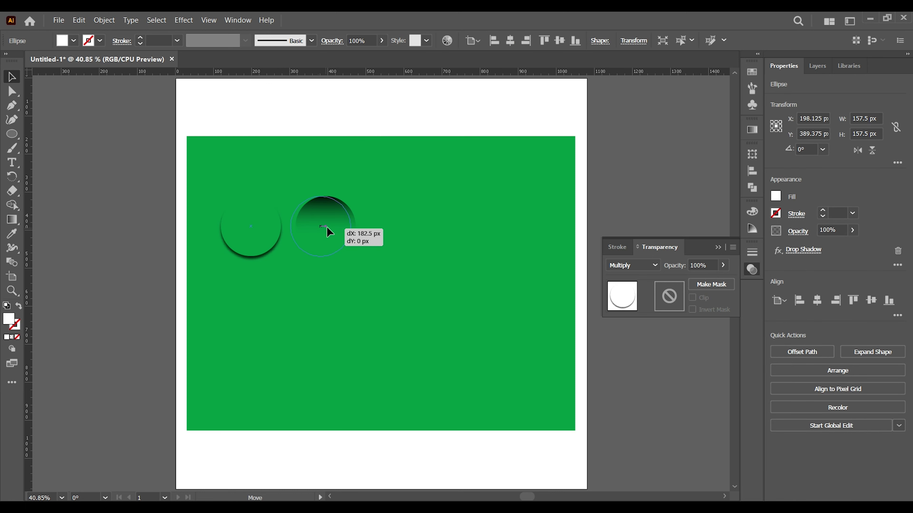
left_click_drag(326, 227, 332, 226)
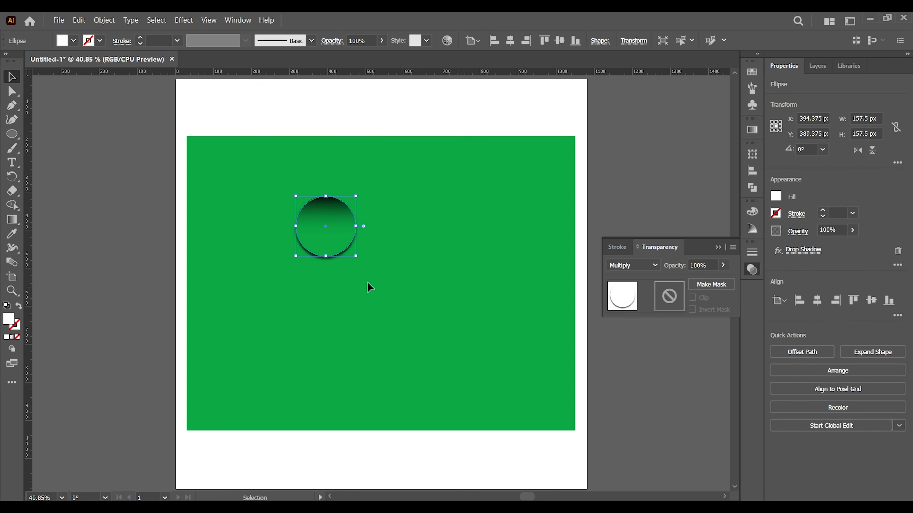
left_click(149, 234)
- Zoom in on the combined drop and select the Ellipse Tool
key("z")
left_click(320, 228)
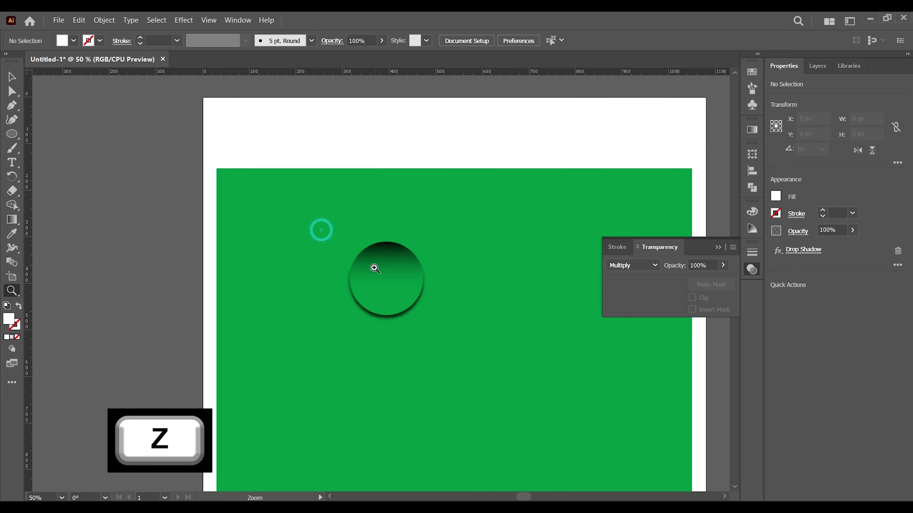
left_click(385, 288)
left_click(12, 76)
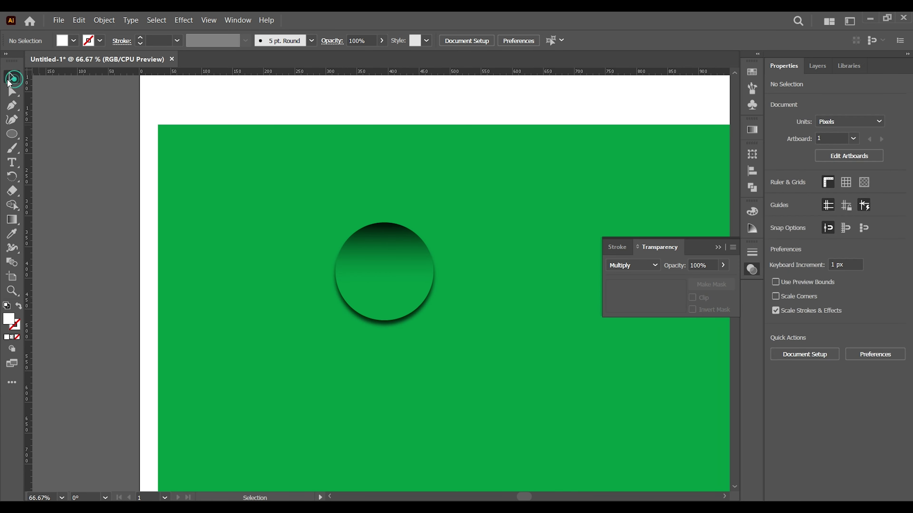
left_click(13, 134)
left_click_drag(30, 205, 63, 205)
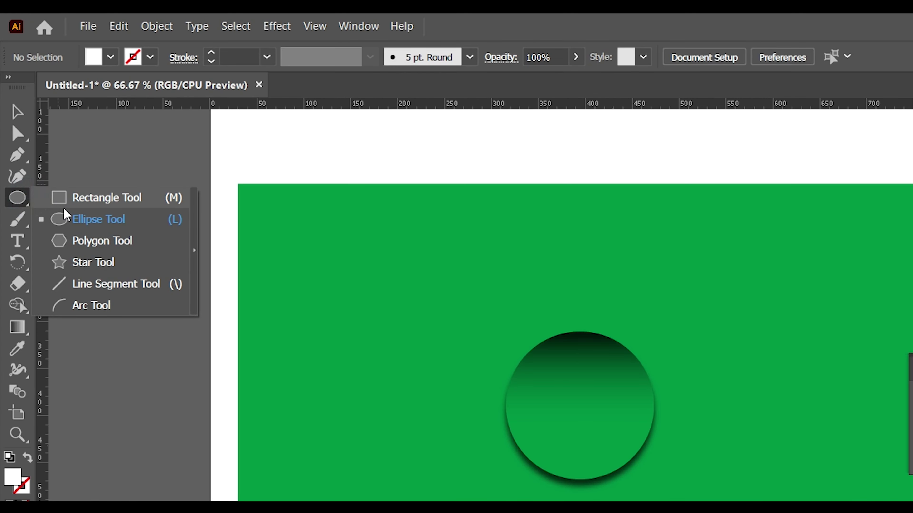
left_click(65, 218)
- Draw a white 72 px circle and move it toward the drop's top centre
left_click(98, 56)
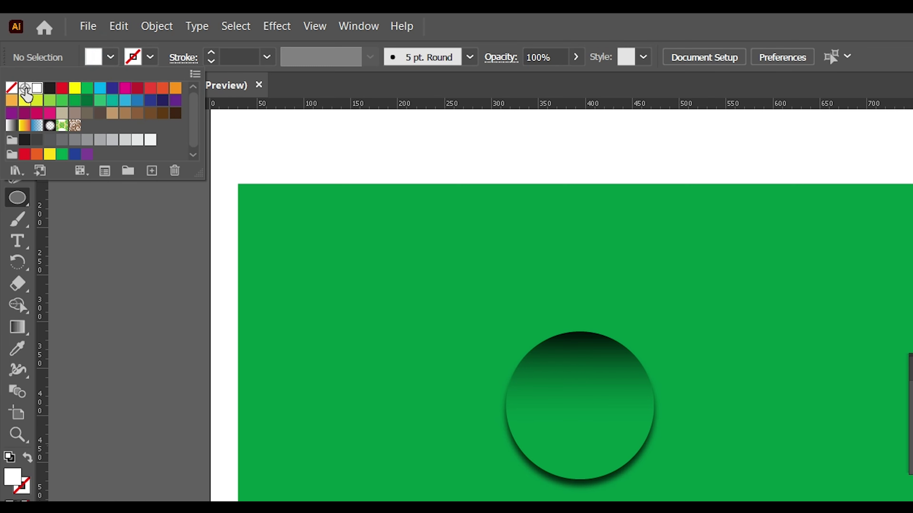
left_click(581, 33)
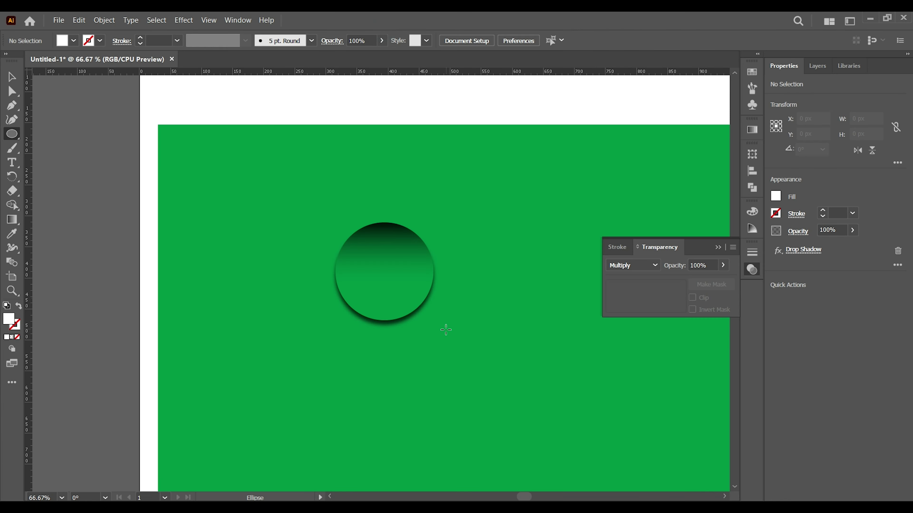
left_click_drag(372, 250, 394, 258)
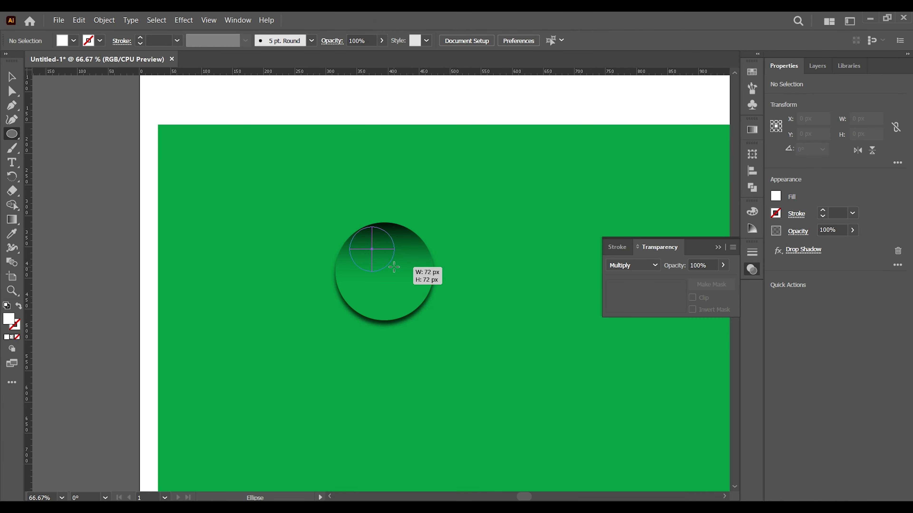
key("v")
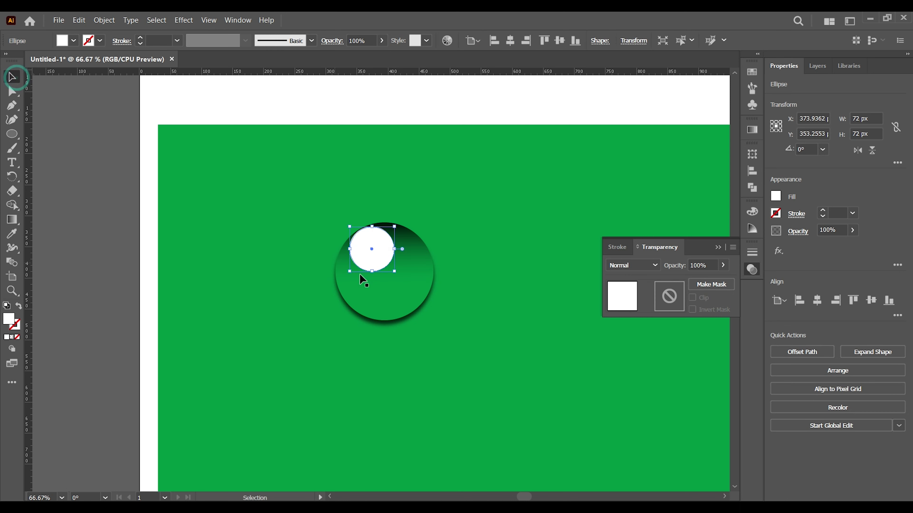
left_click_drag(379, 259, 395, 258)
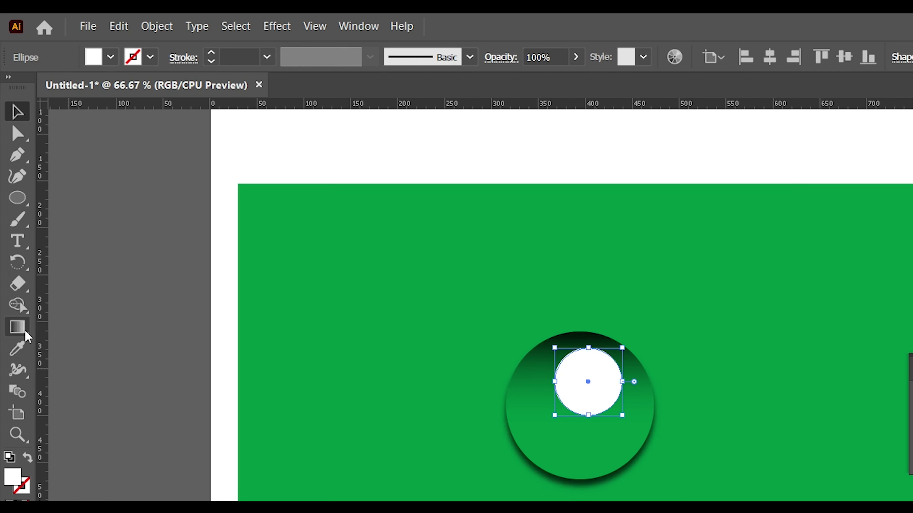
- Give the small circle a linear 90° gradient with one stop at 0% opacity
left_click(11, 219)
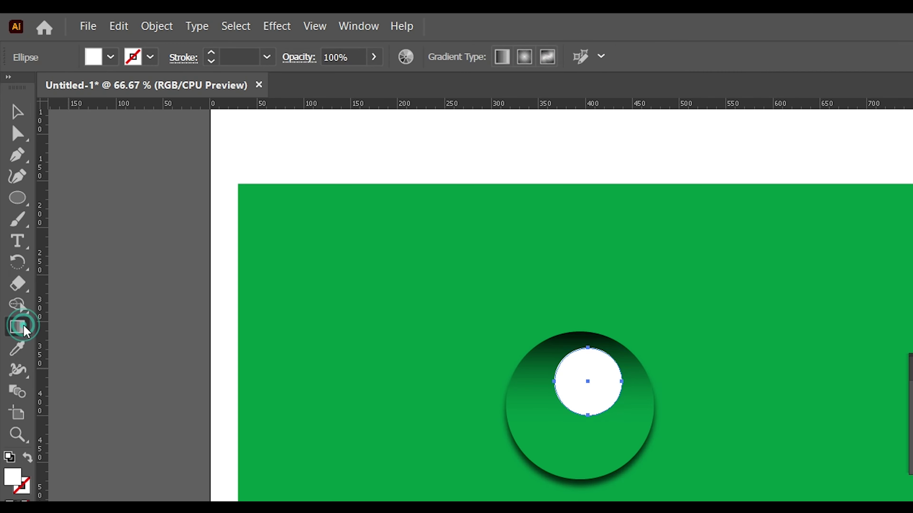
left_click(46, 220)
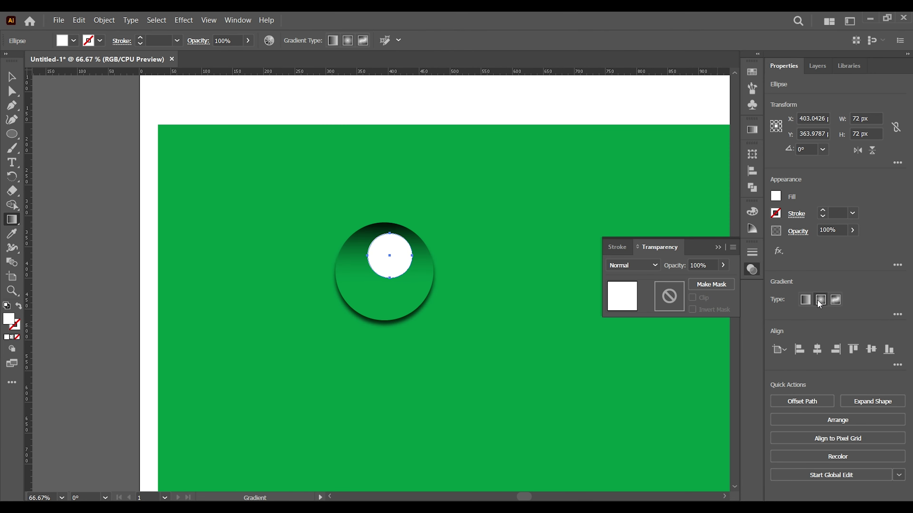
left_click(819, 302)
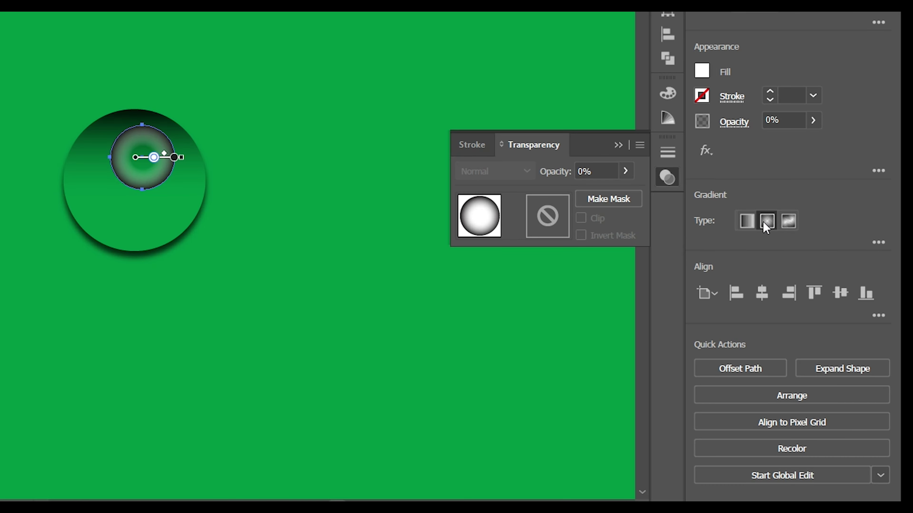
left_click(747, 221)
left_click(879, 243)
type("90")
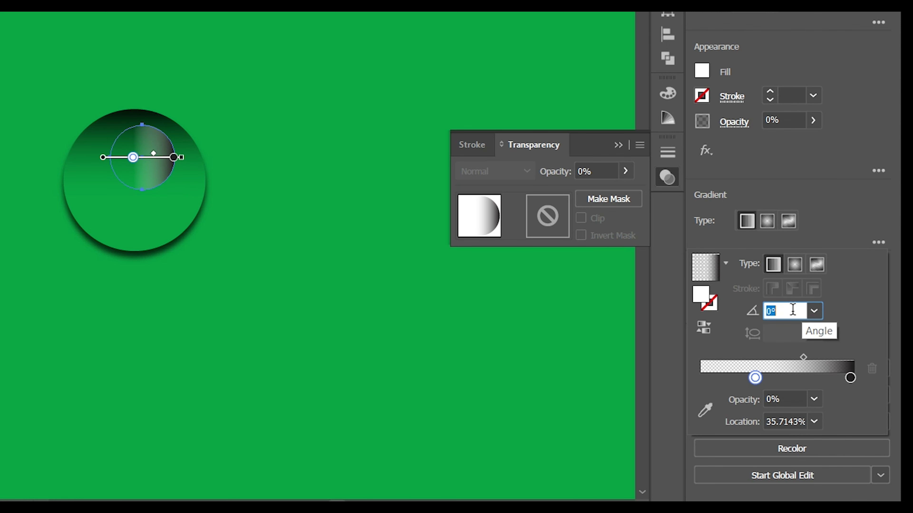
left_click(814, 400)
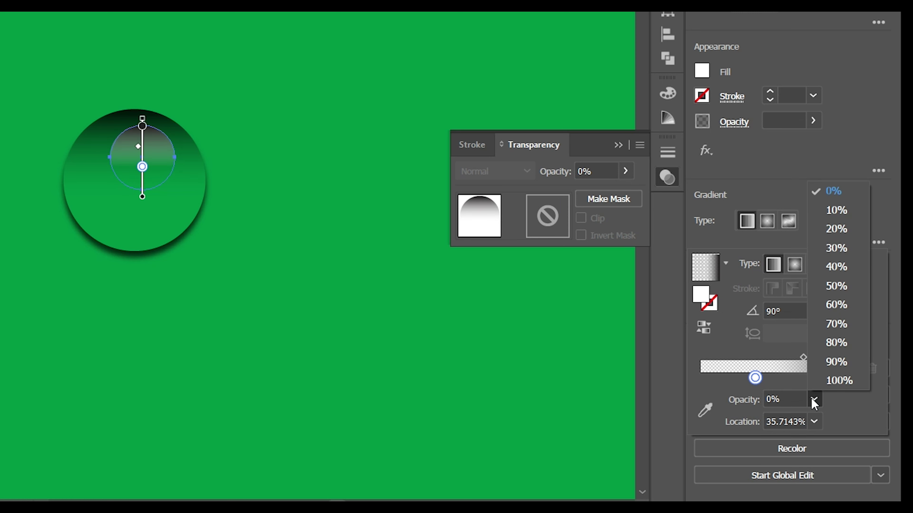
left_click(811, 399)
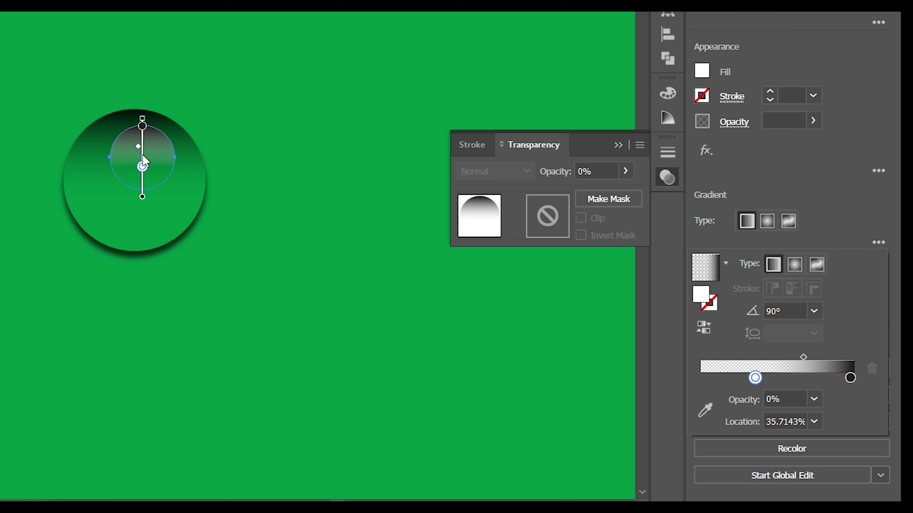
left_click_drag(142, 167, 142, 172)
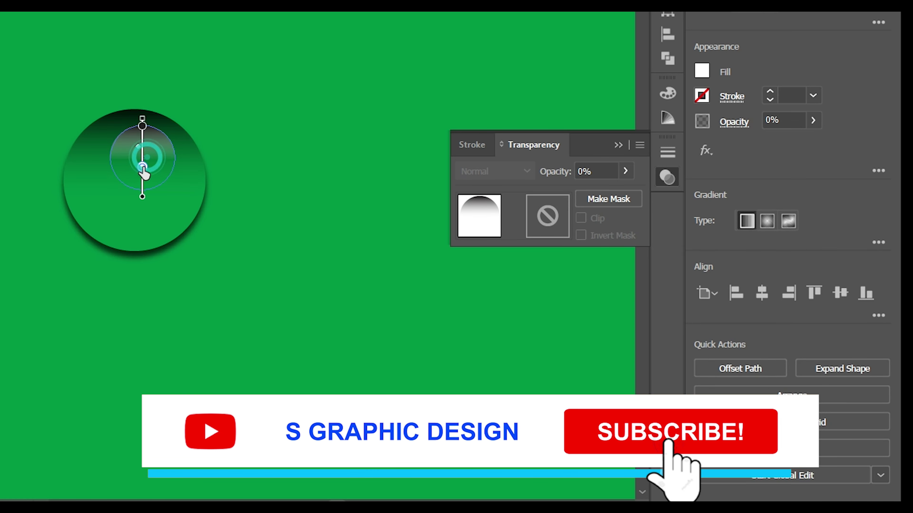
left_click_drag(143, 172, 143, 168)
- Turn the black end stop white and raise the gradient's midpoint for the highlight
left_click(879, 242)
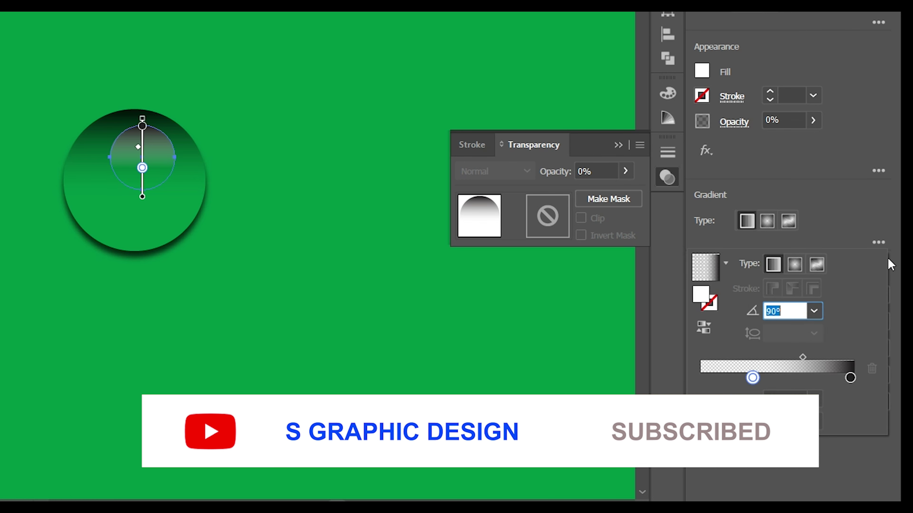
double_click(850, 377)
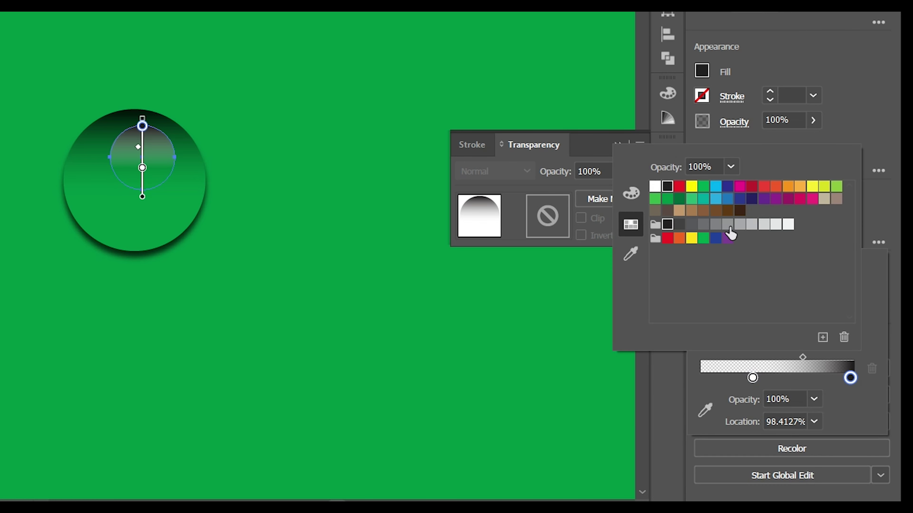
left_click(656, 186)
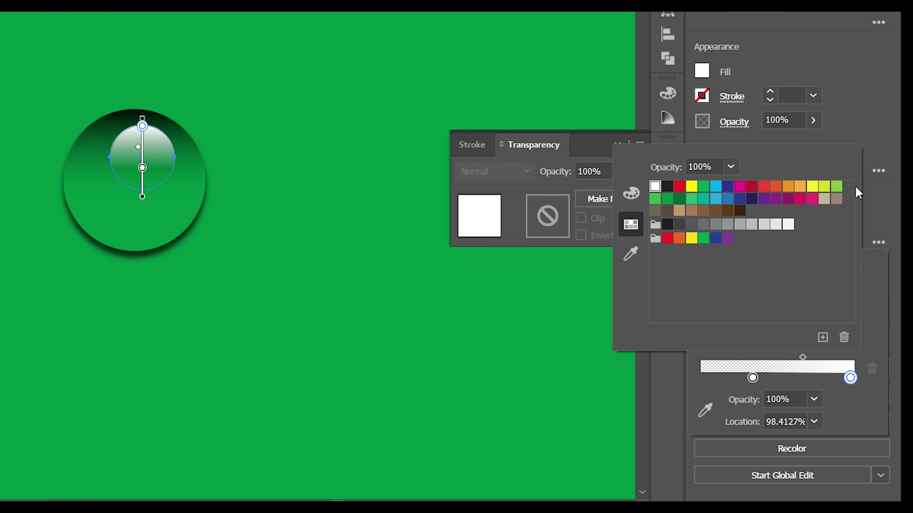
left_click(889, 147)
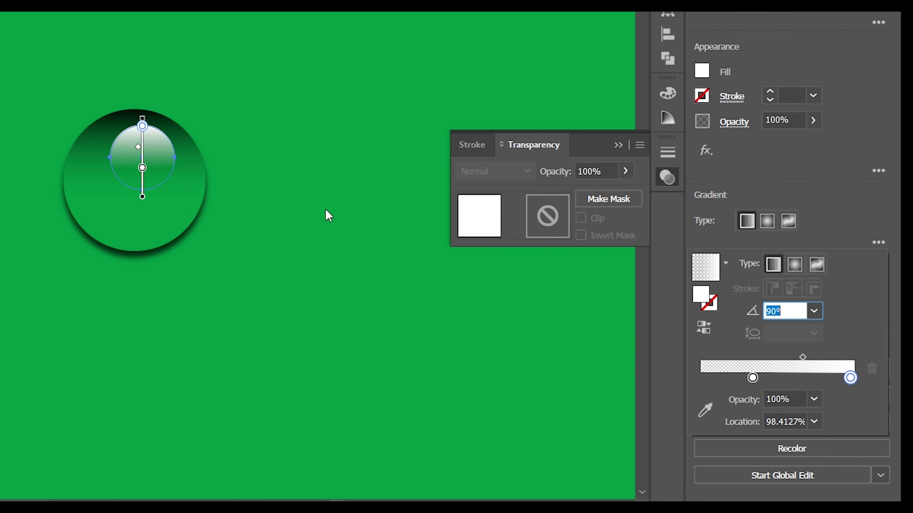
left_click_drag(143, 168, 142, 164)
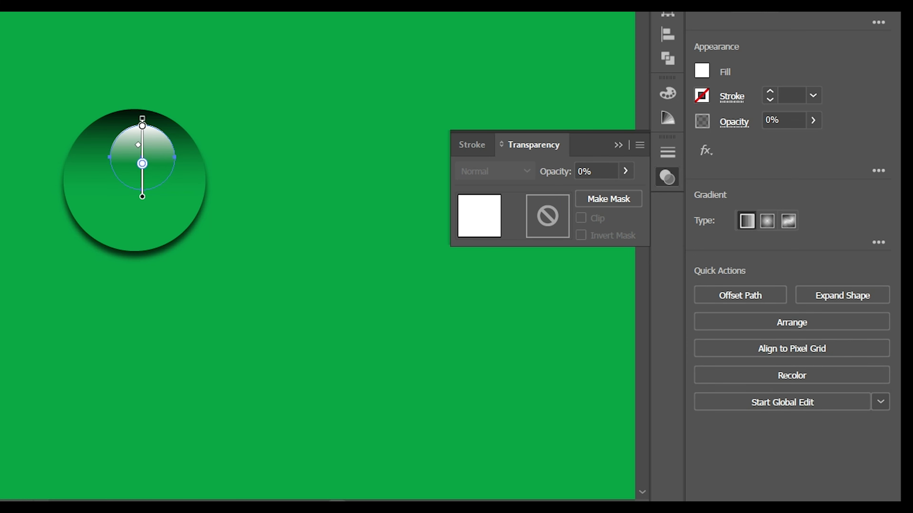
key("v")
left_click(242, 190)
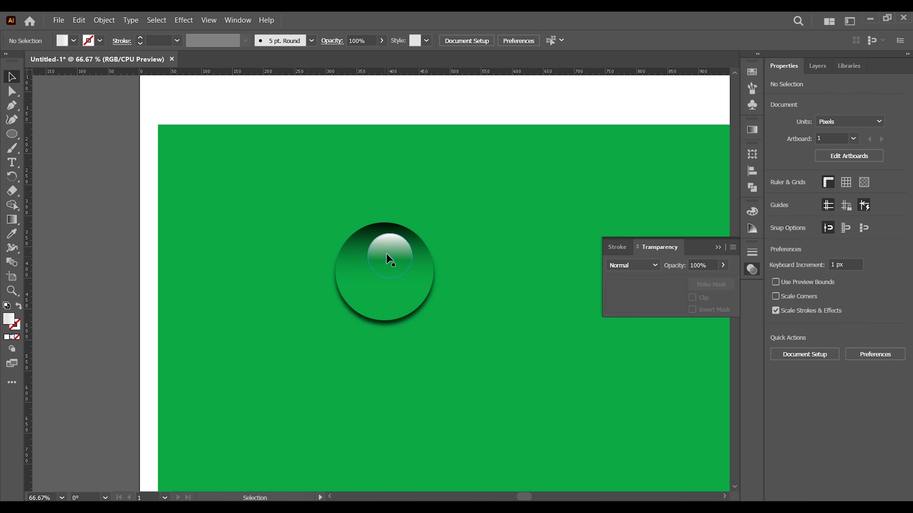
- Duplicate the highlight ellipse lower in the circle, widen it, and set it to Overlay
mouse_move(386, 254)
left_mouse_down("alt")
mouse_move(387, 298)
mouse_move(351, 295)
left_mouse_up("alt")
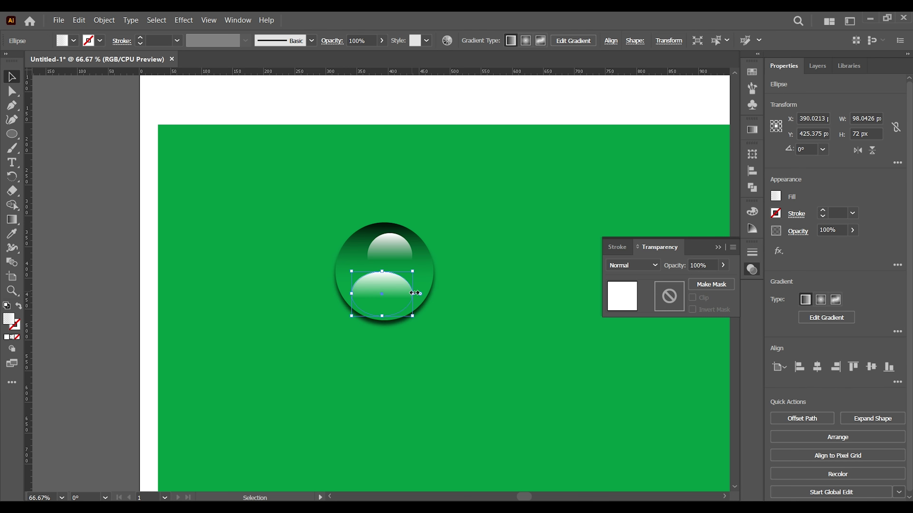
left_click_drag(412, 291, 420, 293)
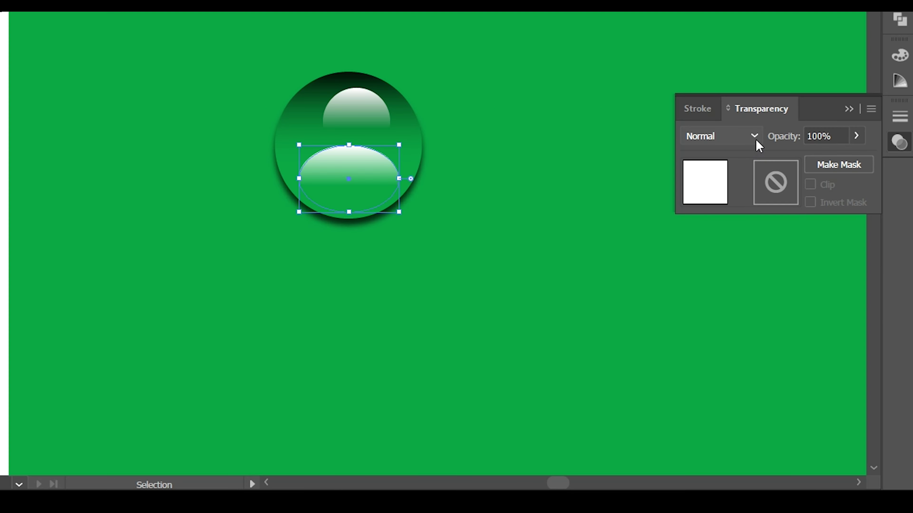
left_click(655, 266)
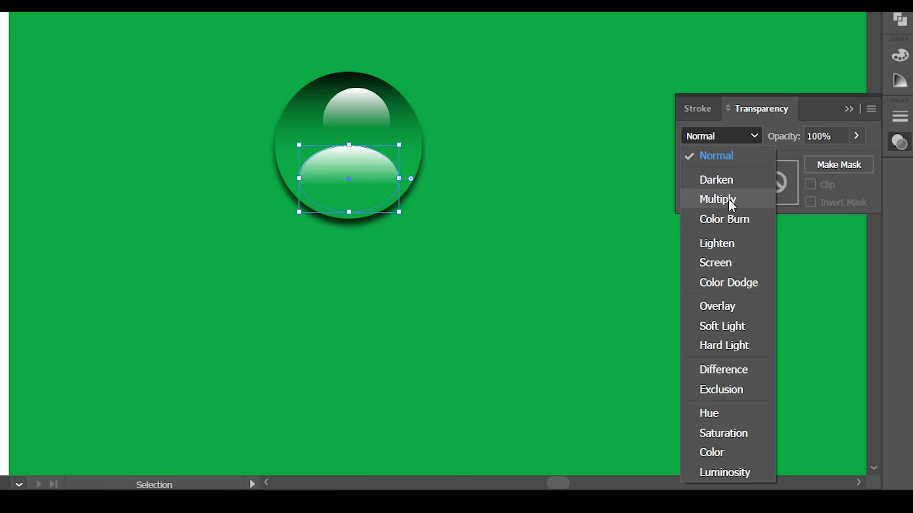
left_click(737, 298)
left_click(501, 253)
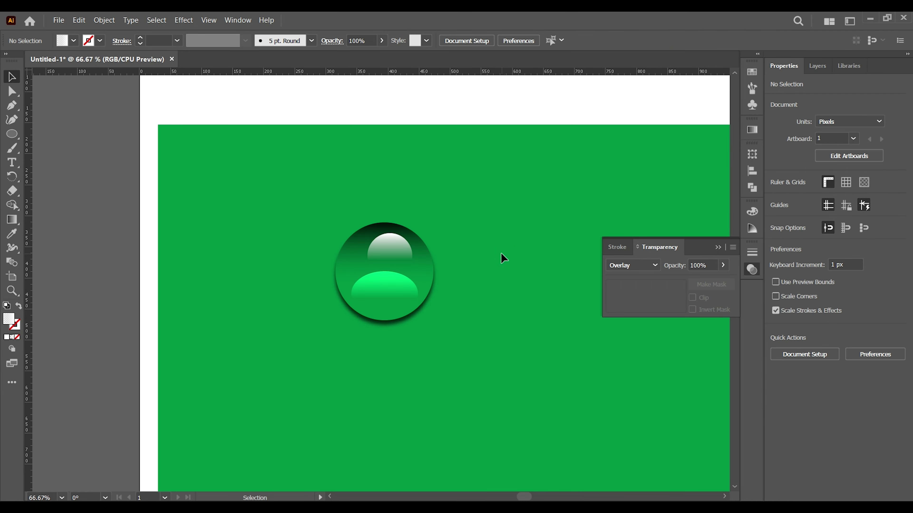
left_click(719, 248)
- Move the lower highlight's bright gradient stop upward
left_click(399, 288)
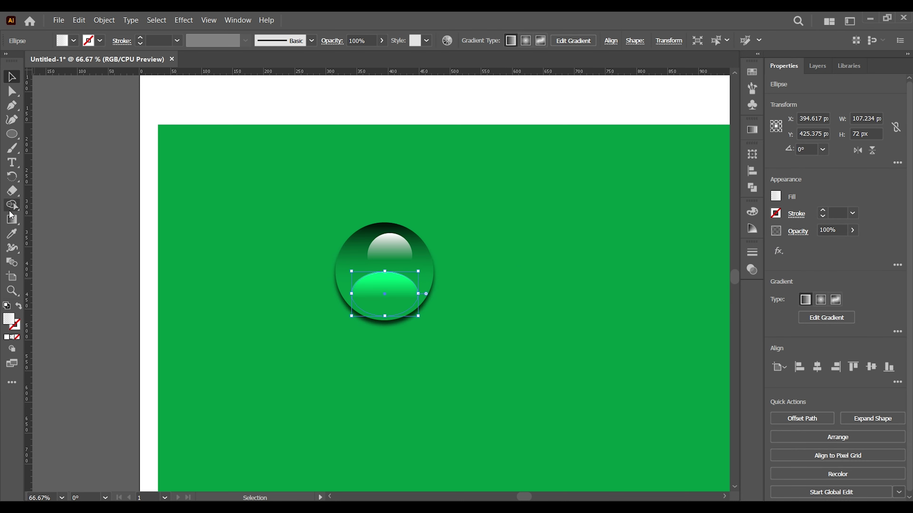
left_click(11, 219)
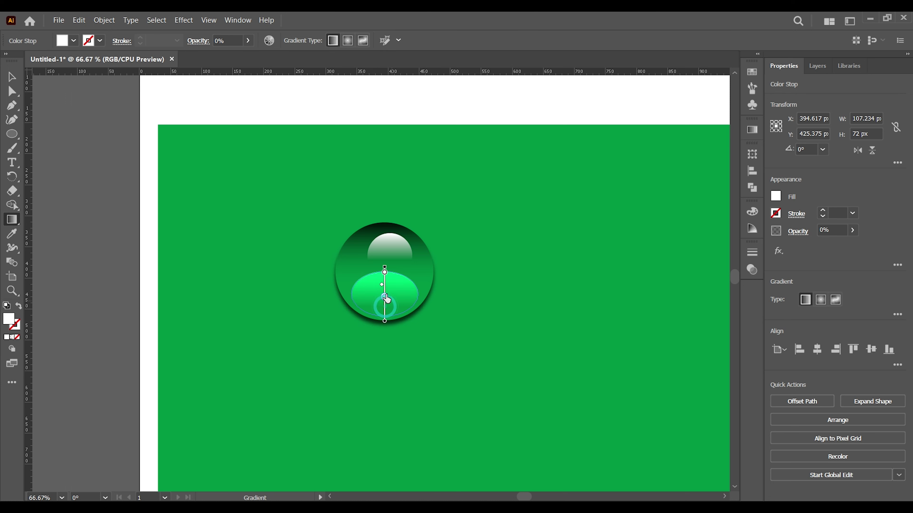
left_click_drag(385, 307, 385, 285)
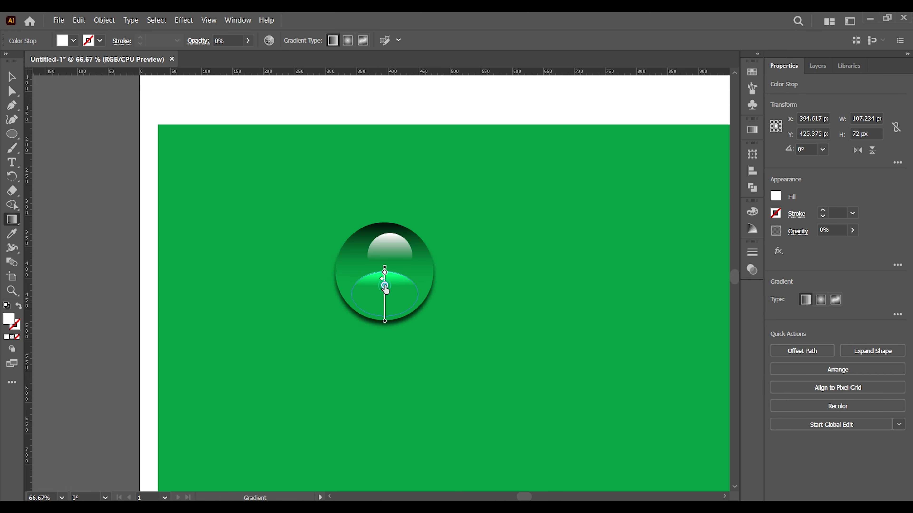
left_click(11, 77)
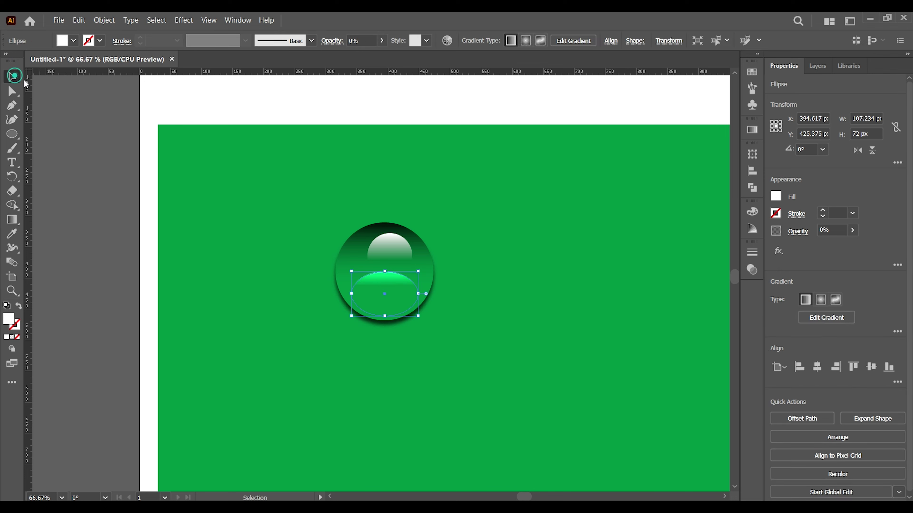
left_click(251, 187)
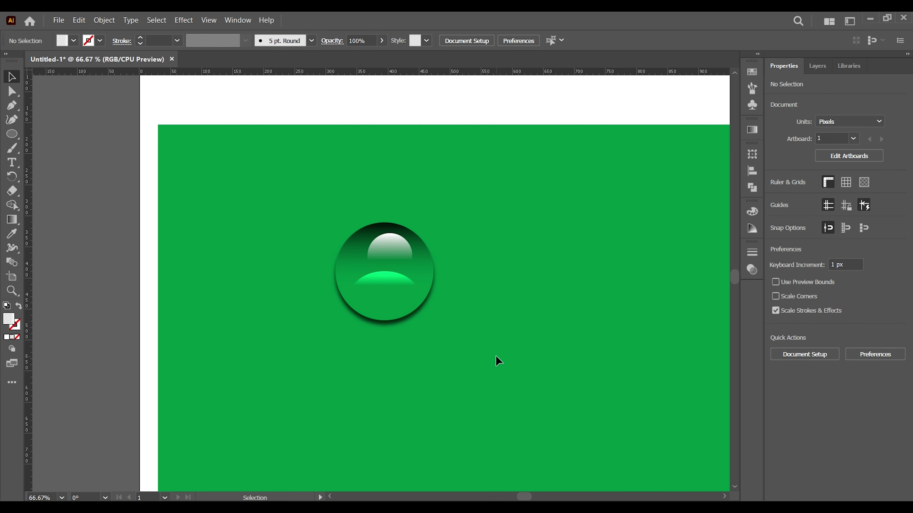
- Group all the water-drop parts into one object
key("ctrl+minus")
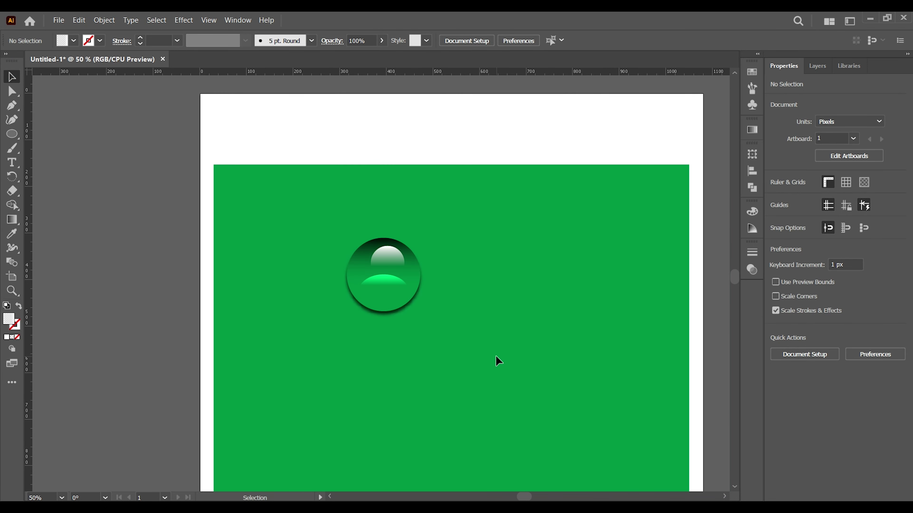
left_click_drag(307, 215, 488, 360)
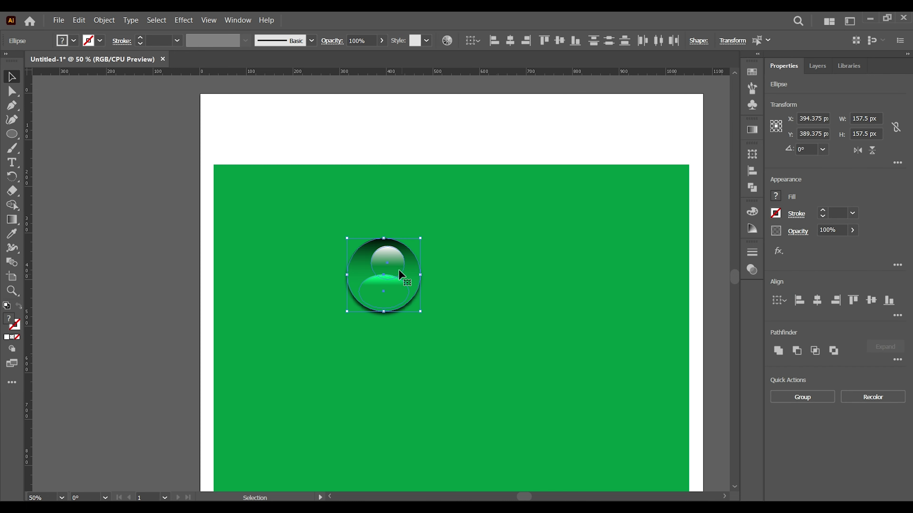
right_click(397, 268)
left_click(439, 352)
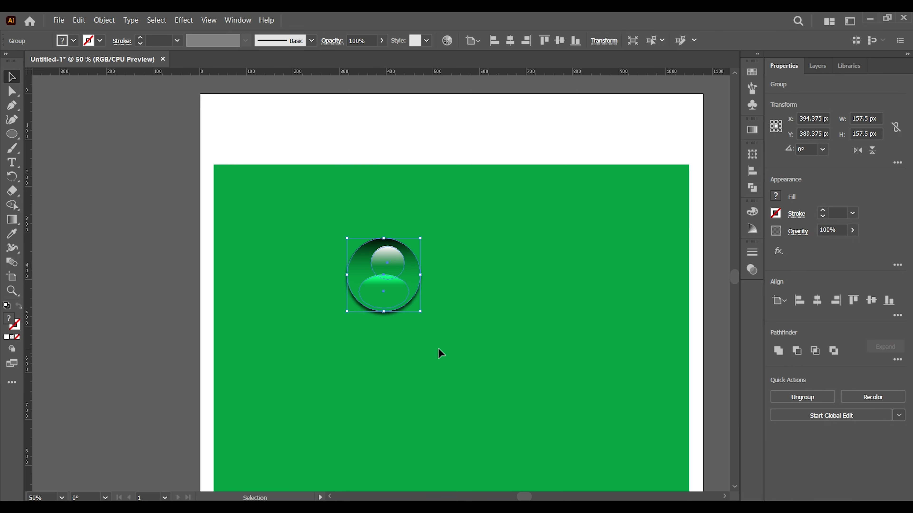
left_click(433, 364)
- Unlock all objects and delete the green background rectangle
key("ctrl+minus")
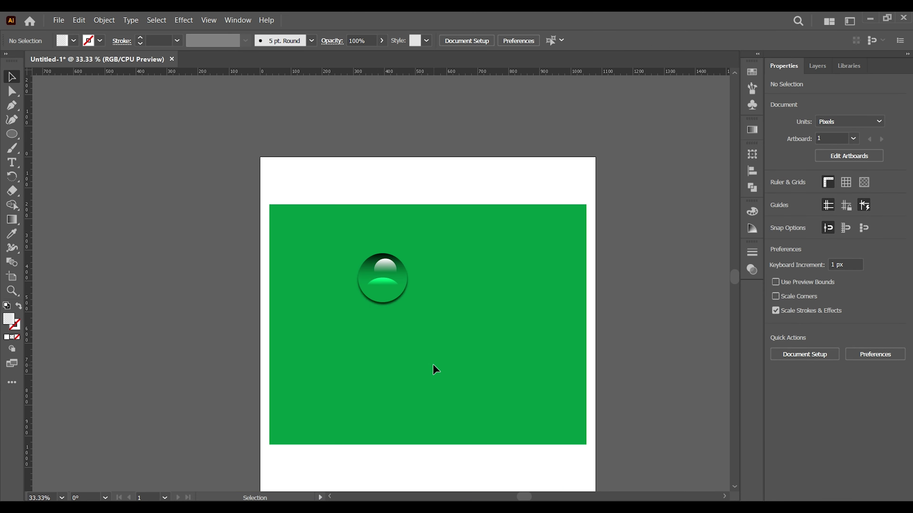
left_click(353, 337)
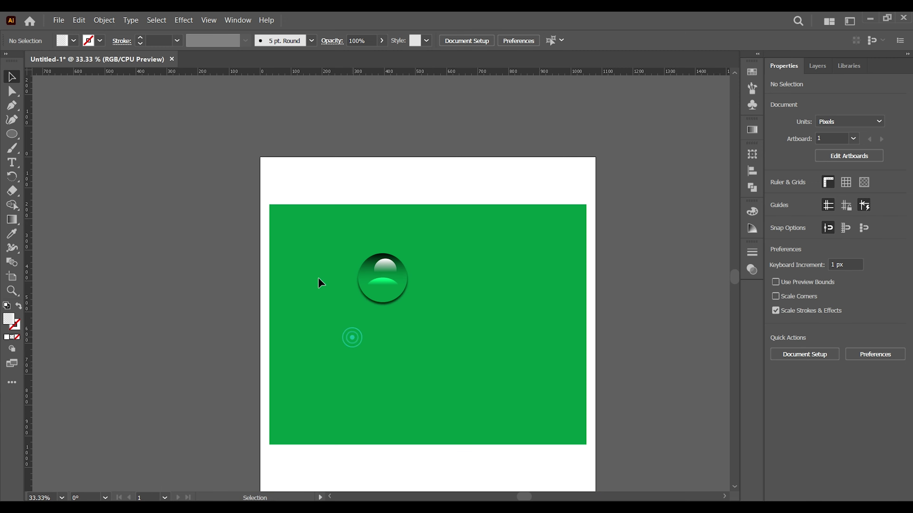
left_click(94, 22)
left_click(212, 172)
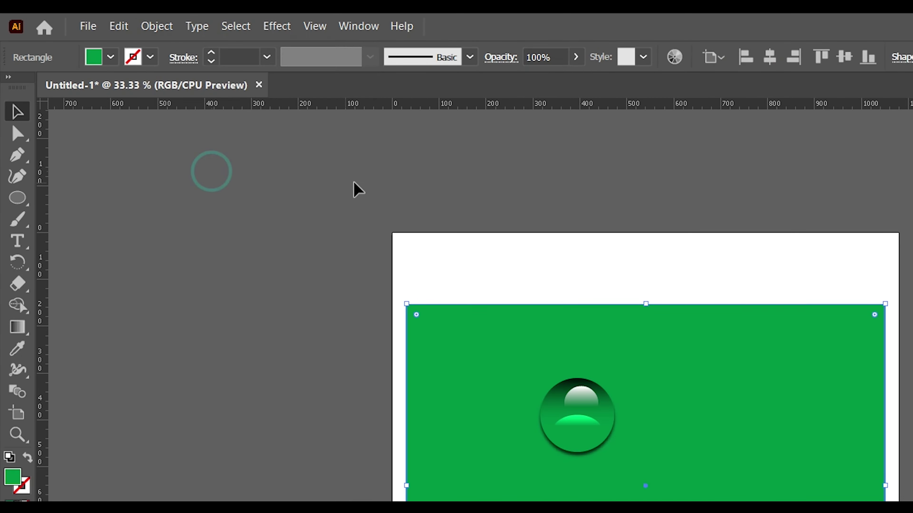
left_click(309, 163)
left_click(313, 238)
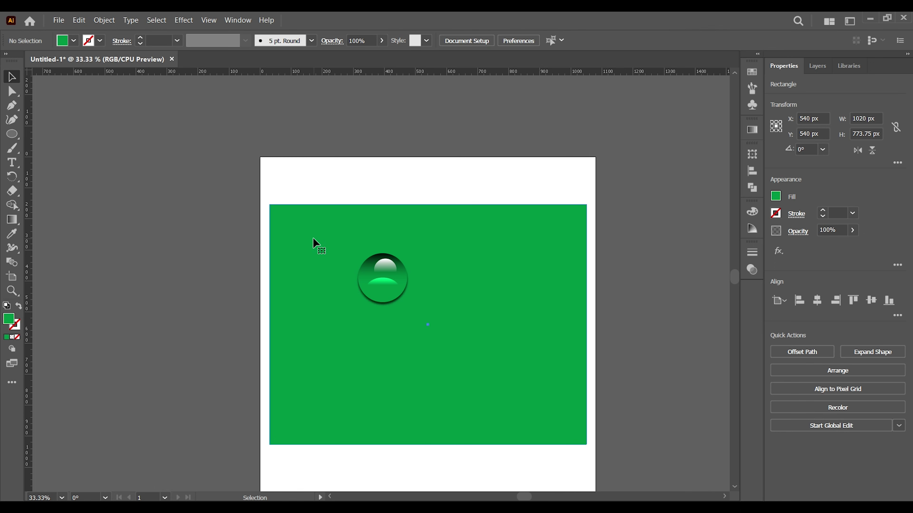
key("Delete")
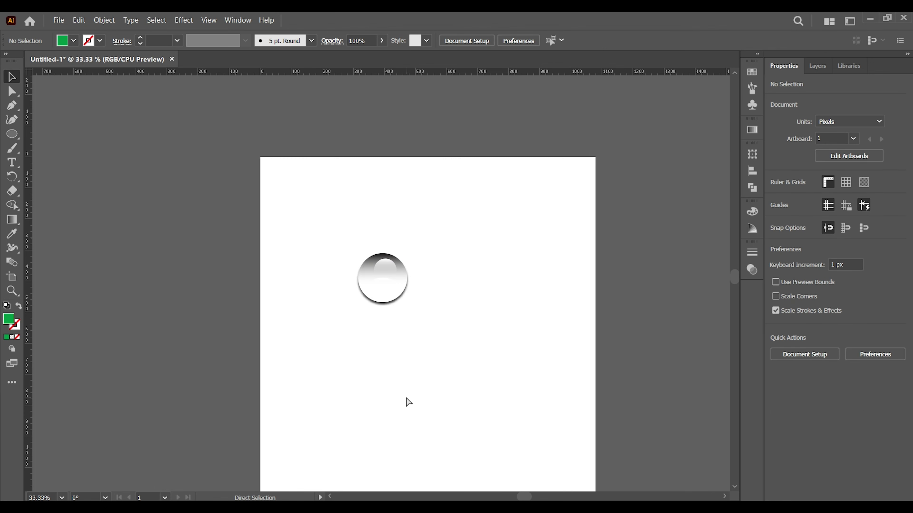
key("ctrl+minus")
key("ctrl+minus")
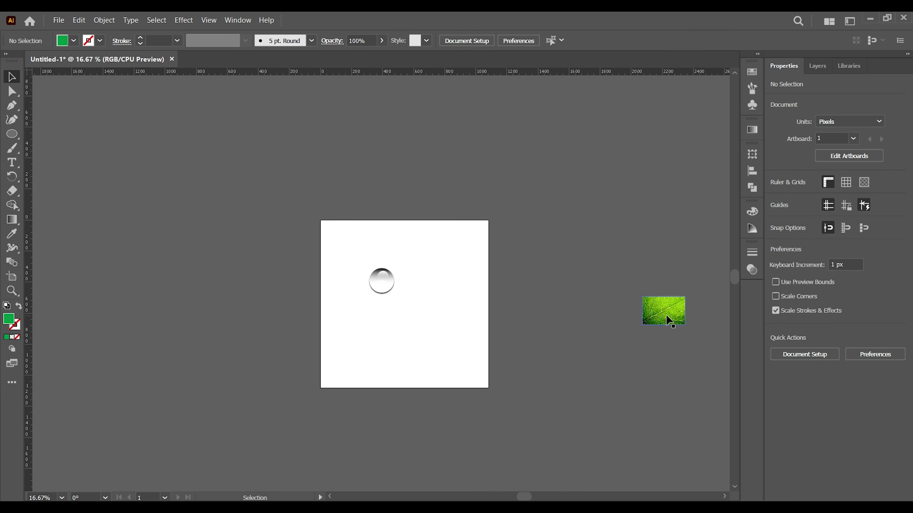
- Move the leaf photo onto the artboard over the water drop
left_click_drag(666, 316, 389, 286)
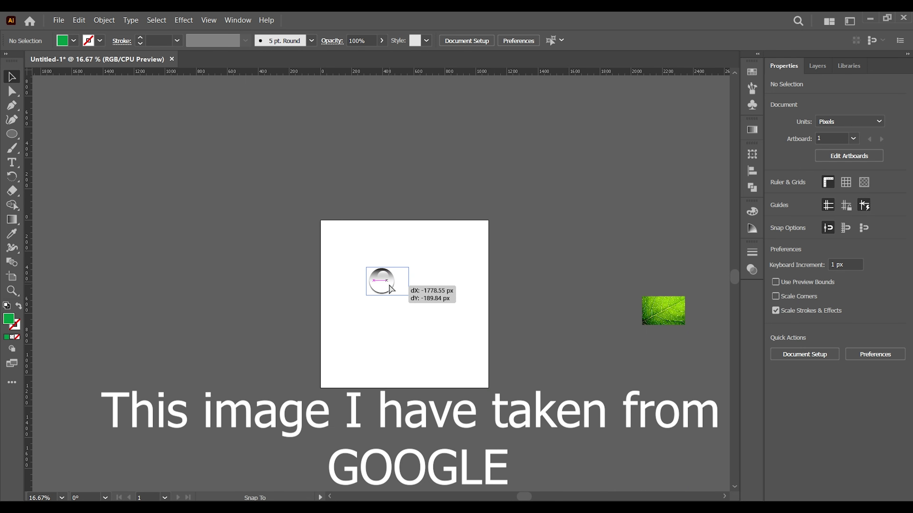
left_click(430, 332)
key("z")
left_click(396, 290)
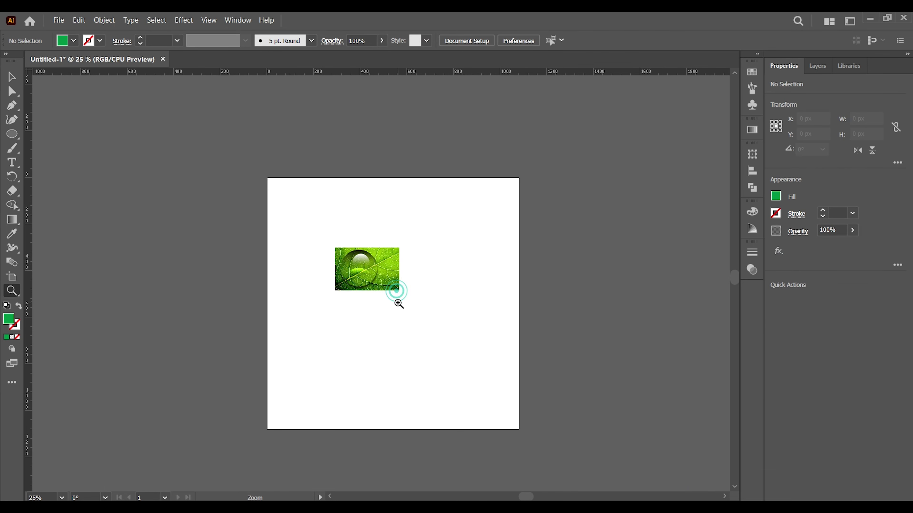
left_click(362, 296)
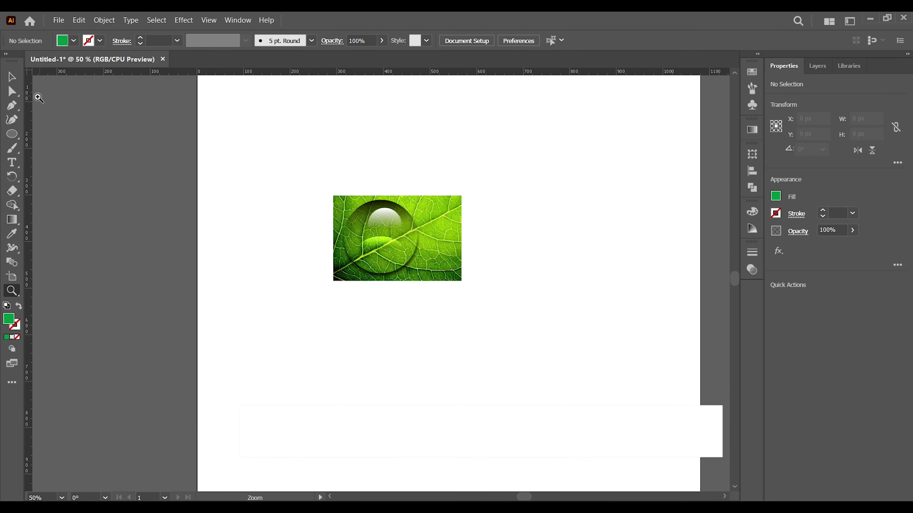
- Enlarge the leaf photo around its centre, shift it lower right, and set the water drop on it
left_click(12, 76)
left_click(453, 239)
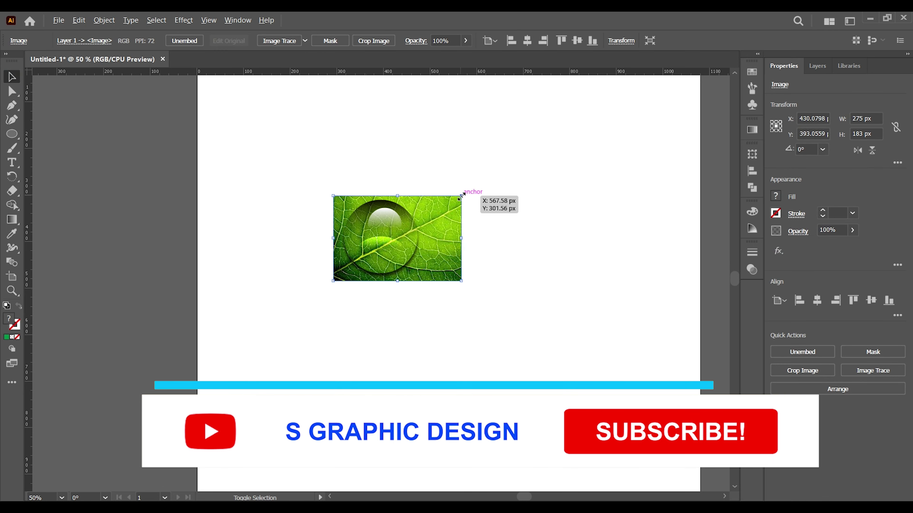
left_click_drag(461, 196, 621, 126)
left_click_drag(473, 261, 511, 297)
key("ctrl+shift+a")
mouse_move(390, 244)
left_mouse_down()
mouse_move(552, 341)
mouse_move(522, 224)
left_mouse_up()
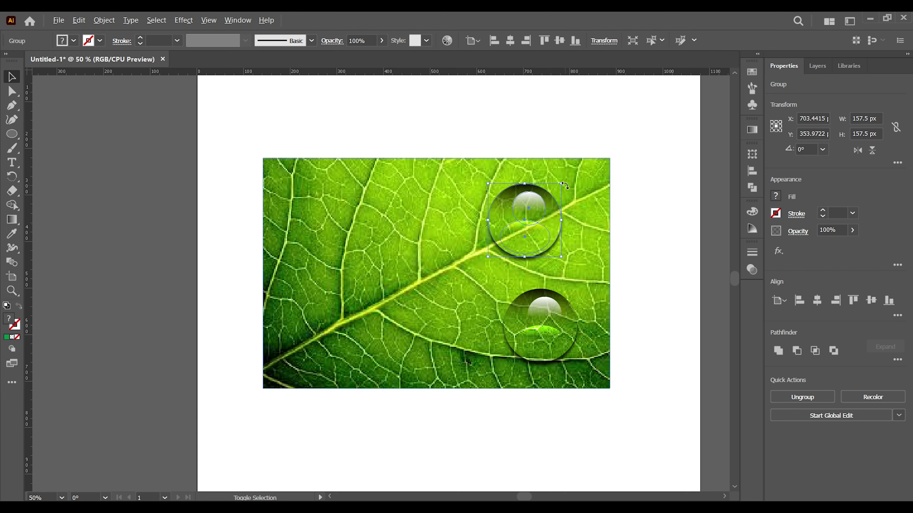
- Shrink the upper drop to 122.79 px and add a 95.73 px copy lower left
left_click_drag(561, 183, 557, 193)
left_click(638, 235)
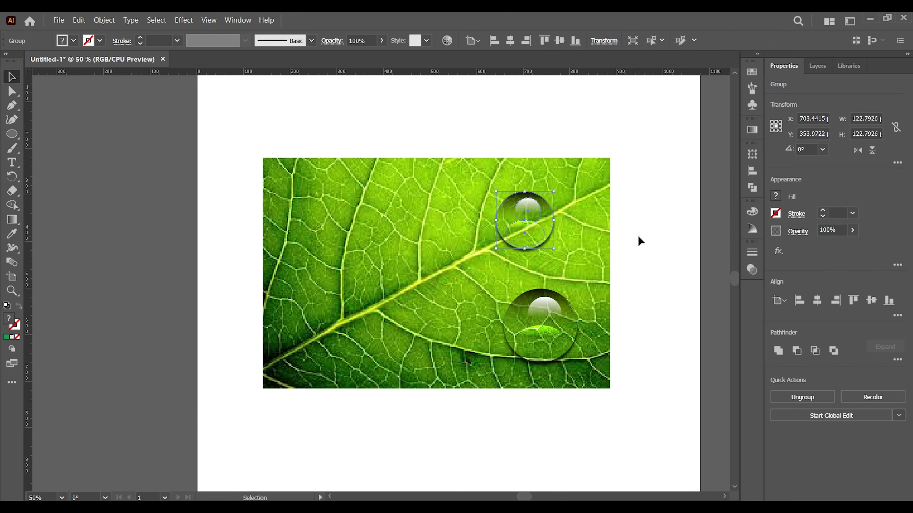
left_click(536, 224)
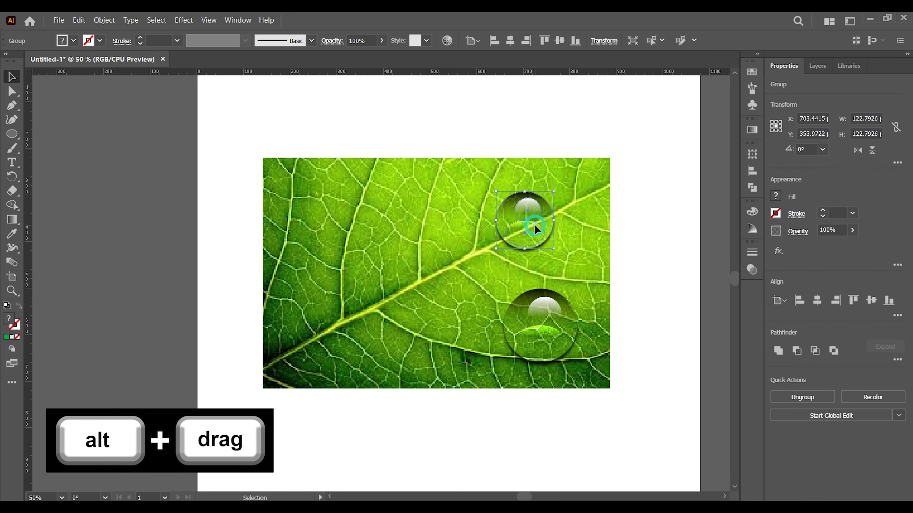
left_click_drag(534, 224, 415, 346)
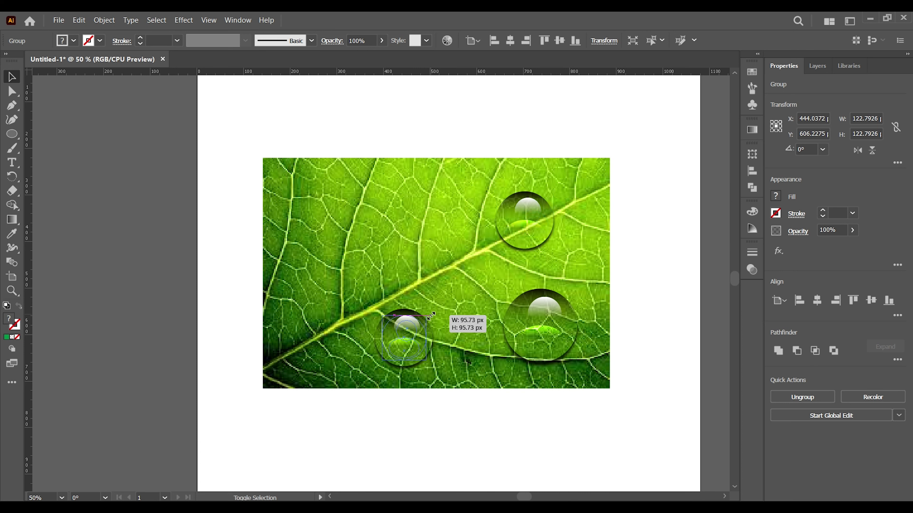
left_click_drag(432, 309, 426, 316)
left_click(628, 421)
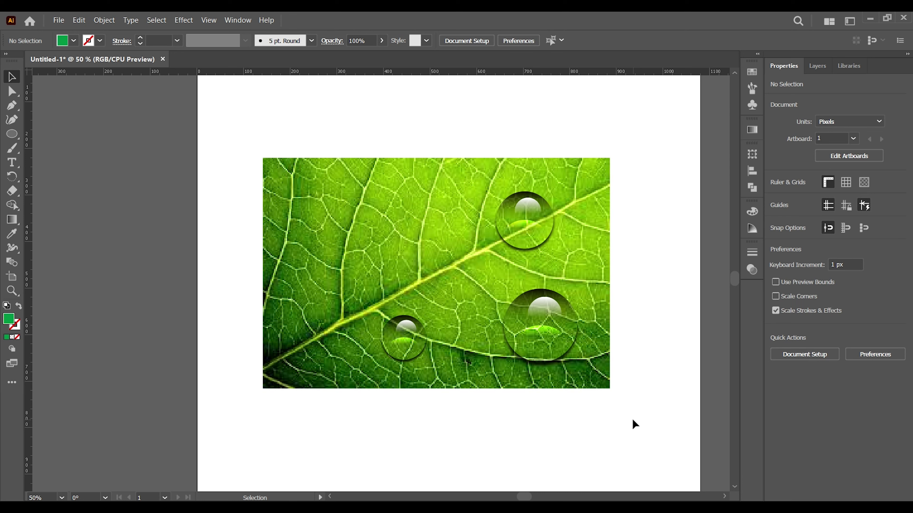
key("ctrl+minus")
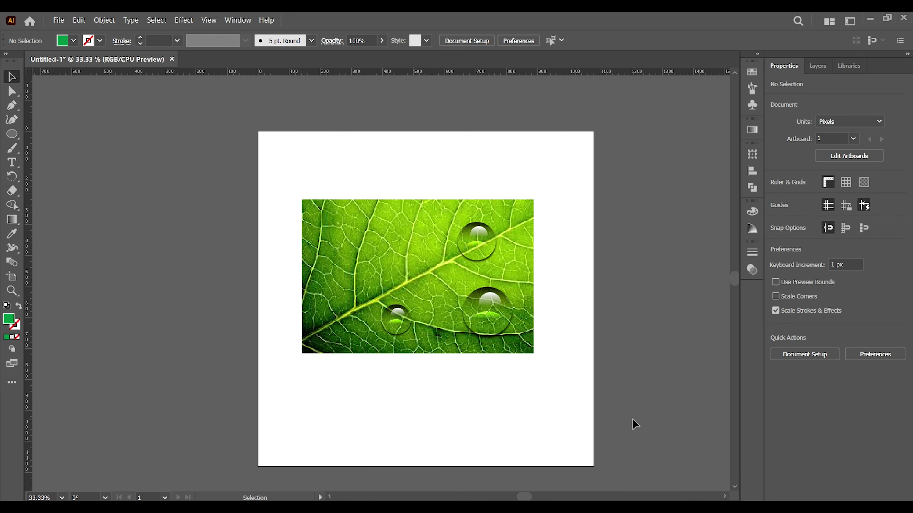